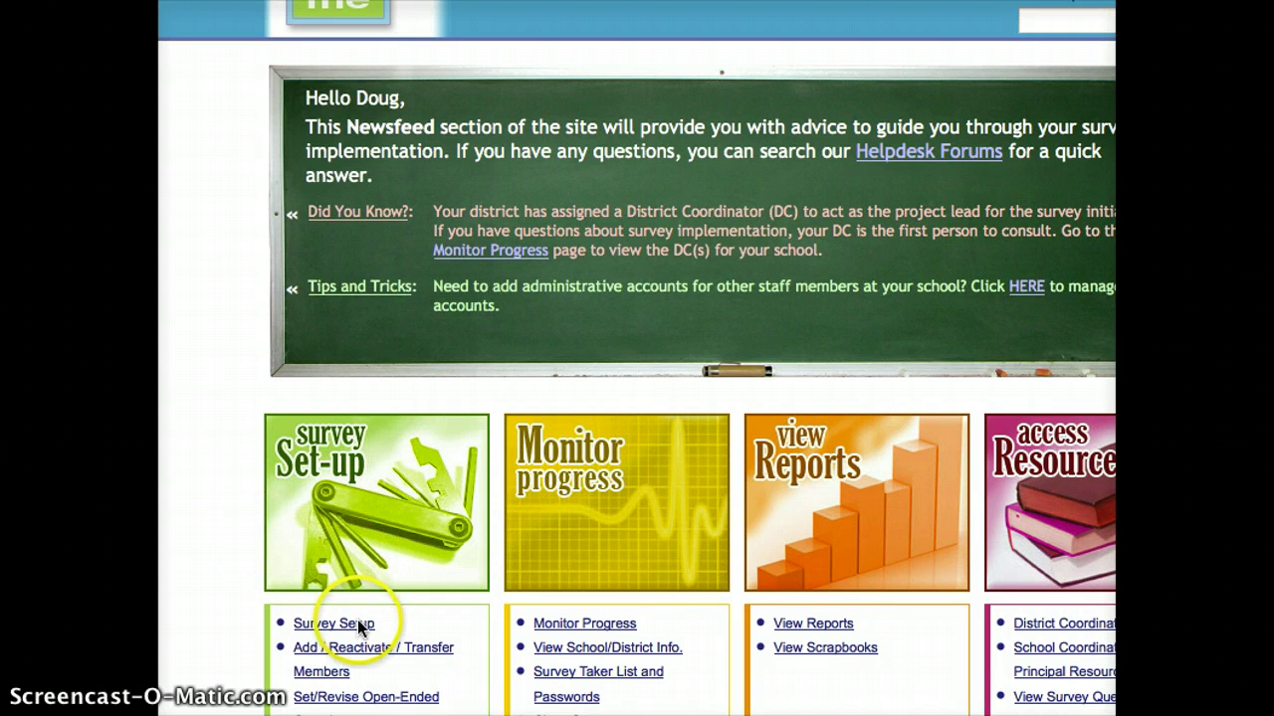
- Open Colony Schools' Survey Setup page, showing the two surveys available to add
scroll(360, 627, down, 3)
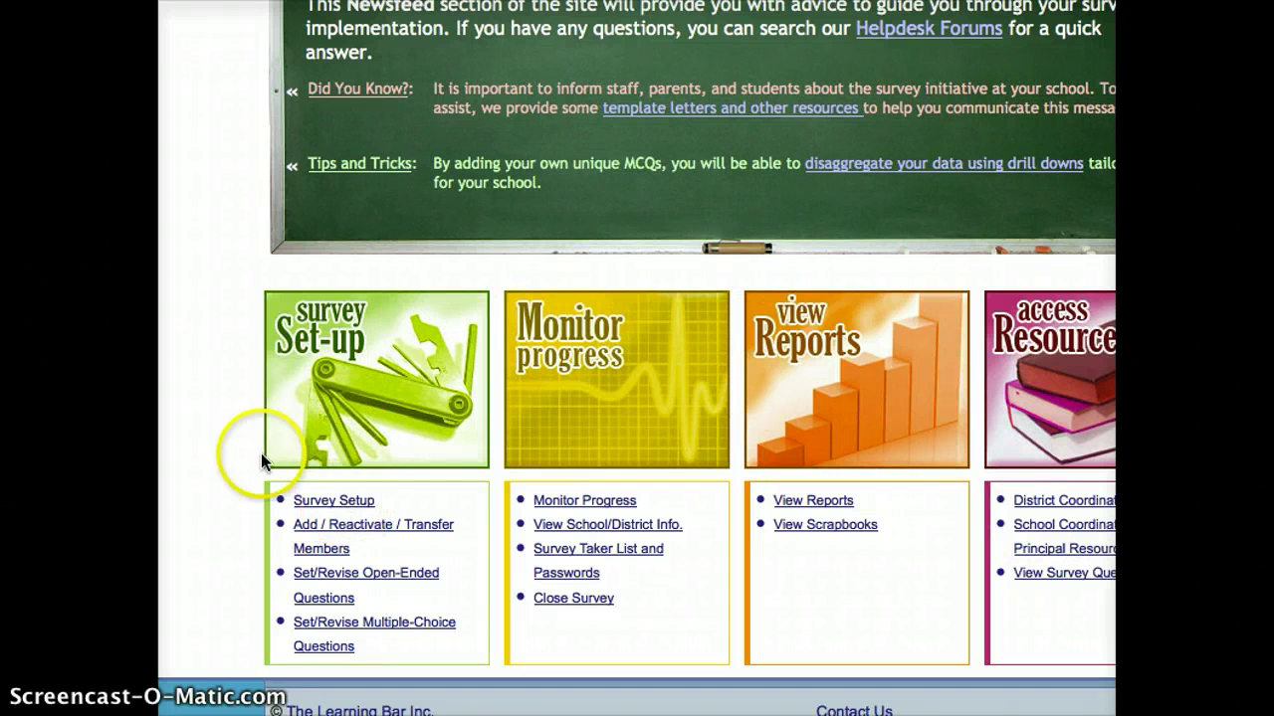
click(320, 506)
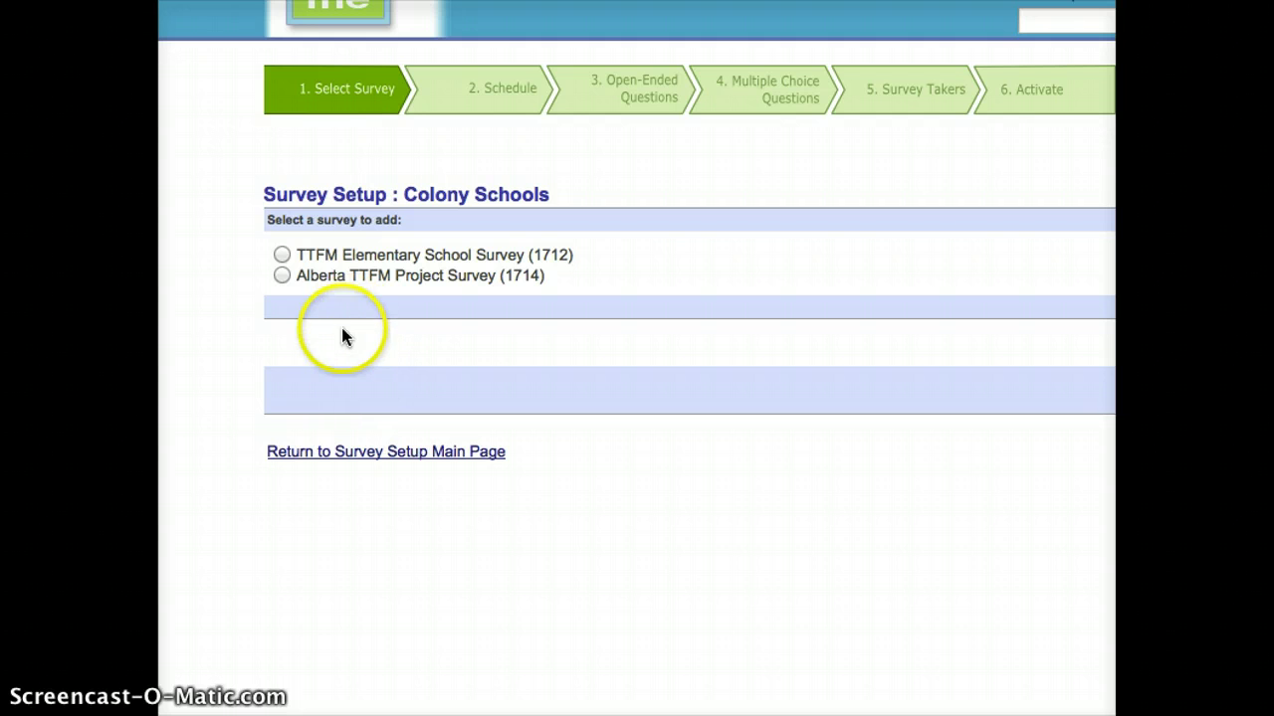
- Select TTFM Elementary School Survey (1712) with the Snapshot (Twice Yearly) evaluation option
click(282, 256)
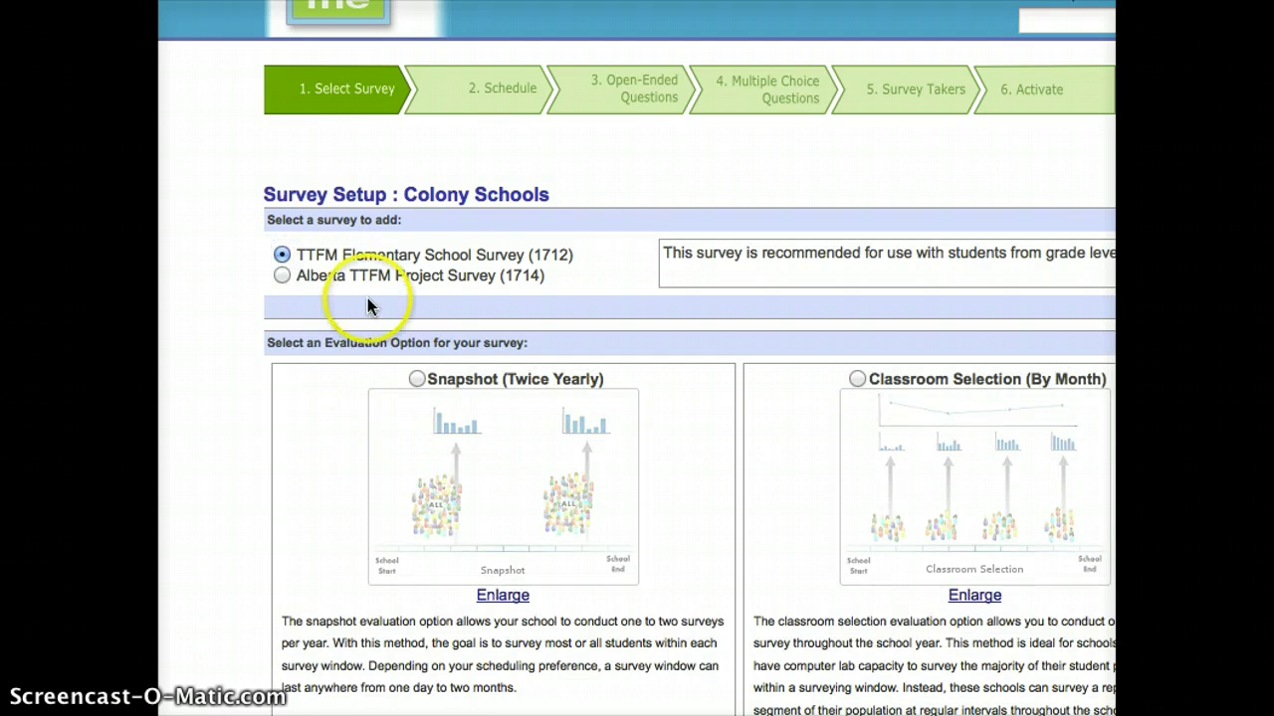
scroll(550, 271, down, 2)
scroll(550, 271, down, 1)
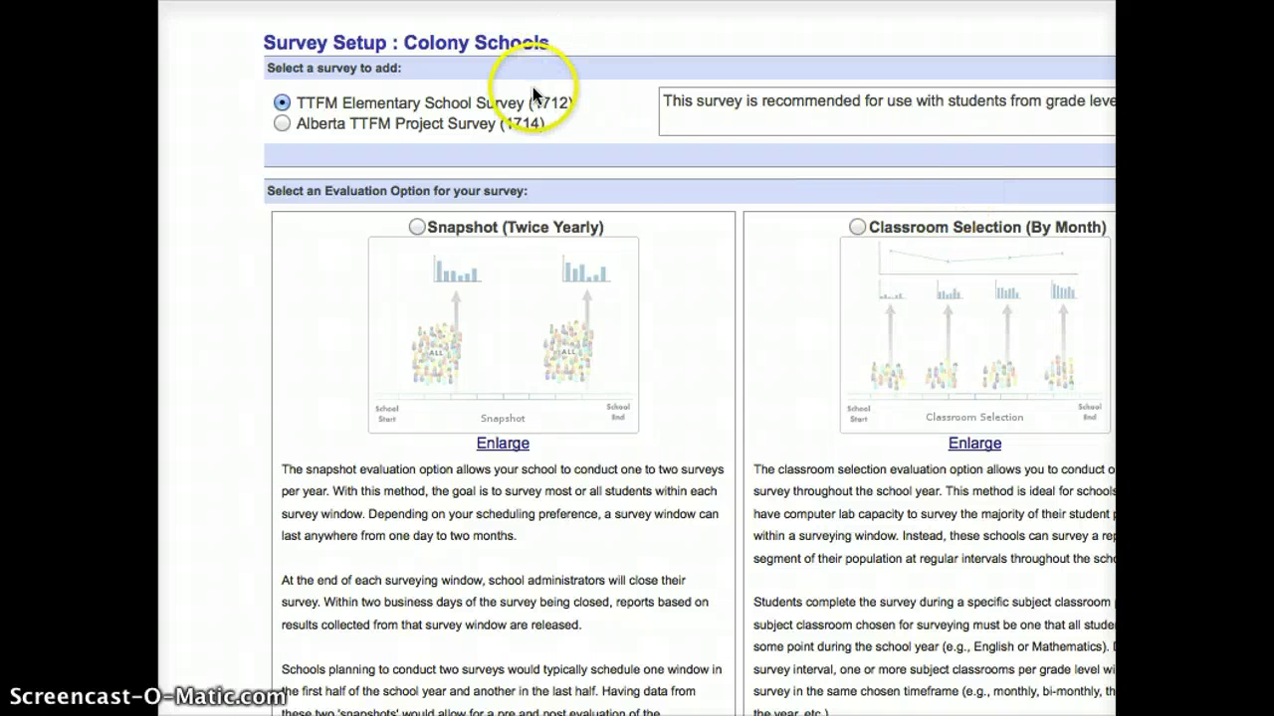
click(466, 400)
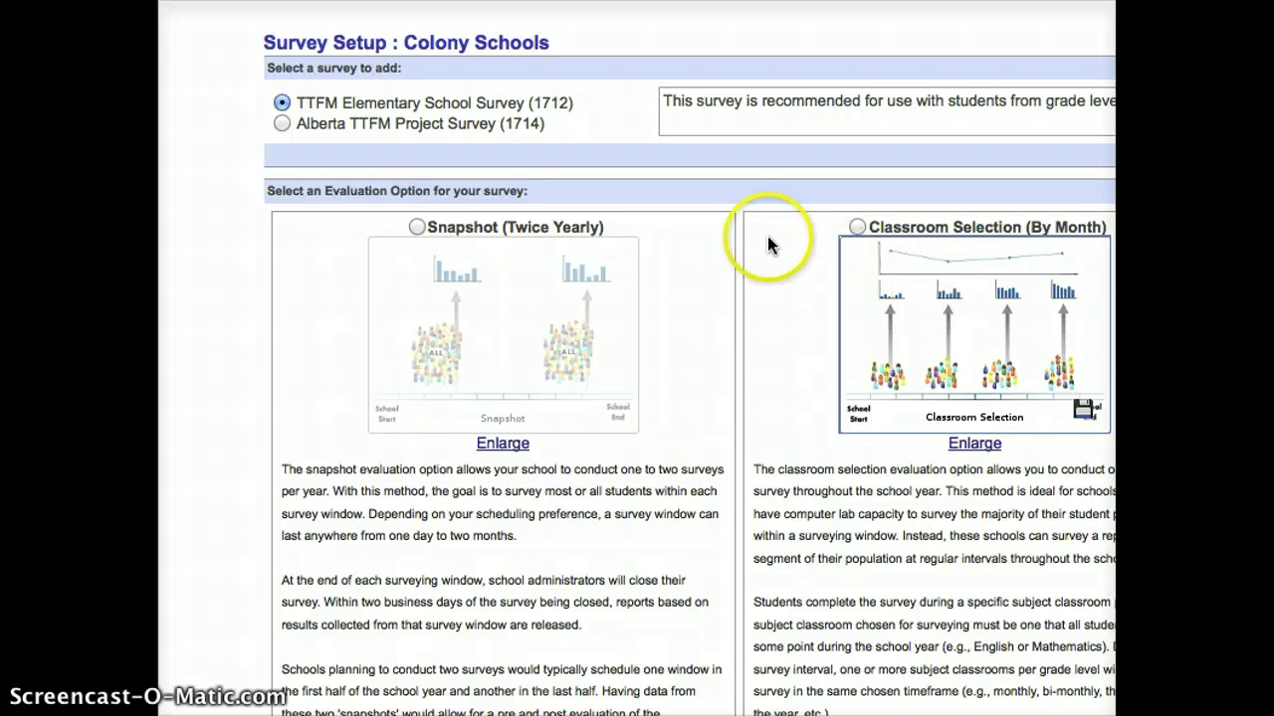
click(417, 229)
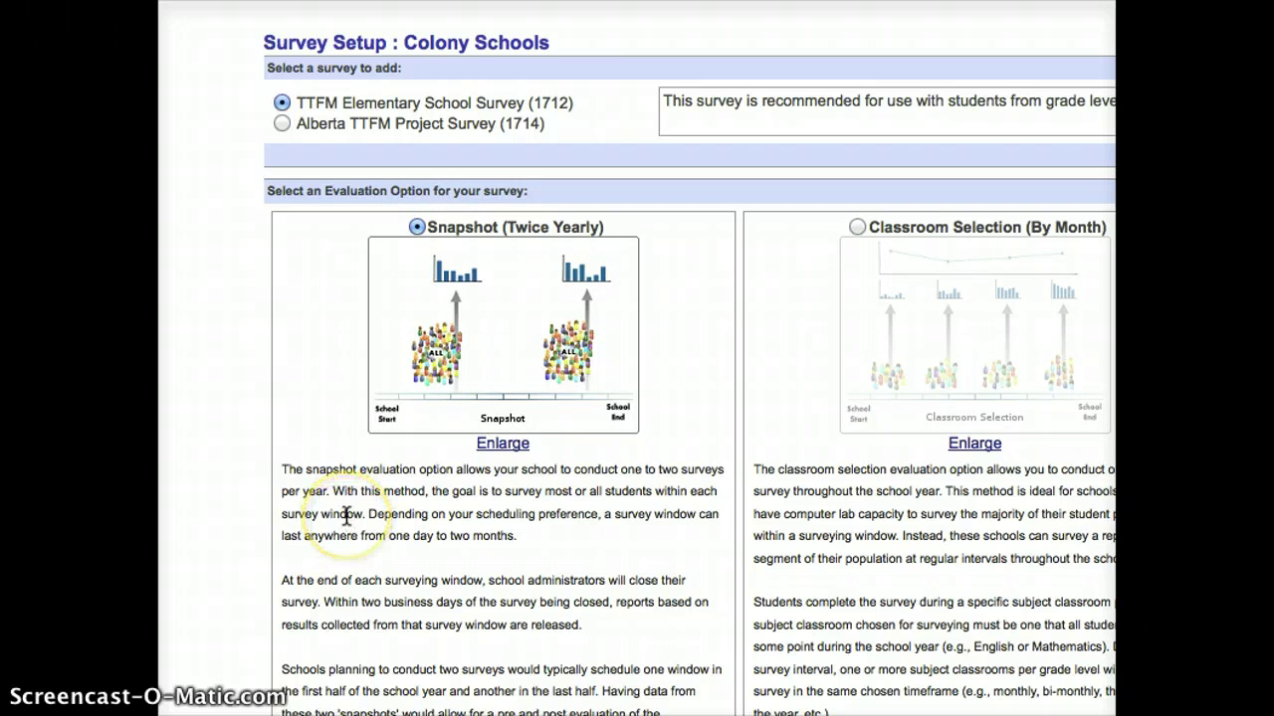
scroll(389, 492, down, 5)
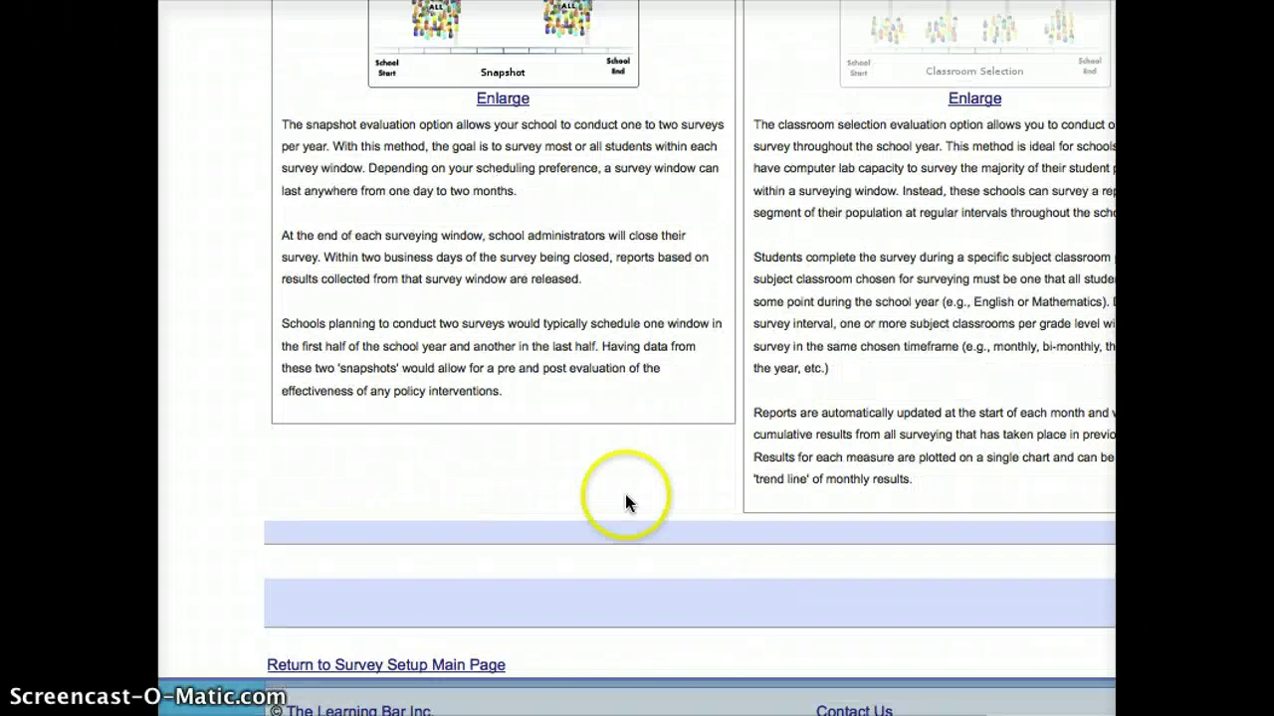
scroll(636, 358, right, 3)
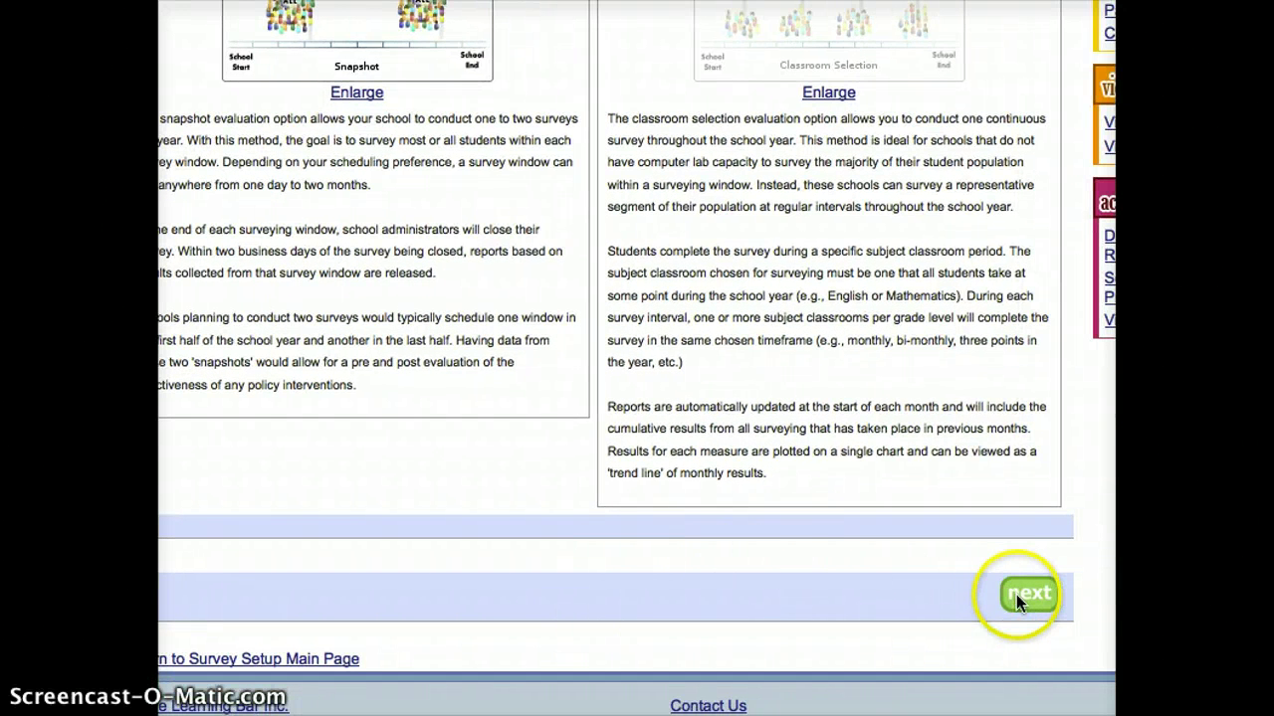
click(1025, 597)
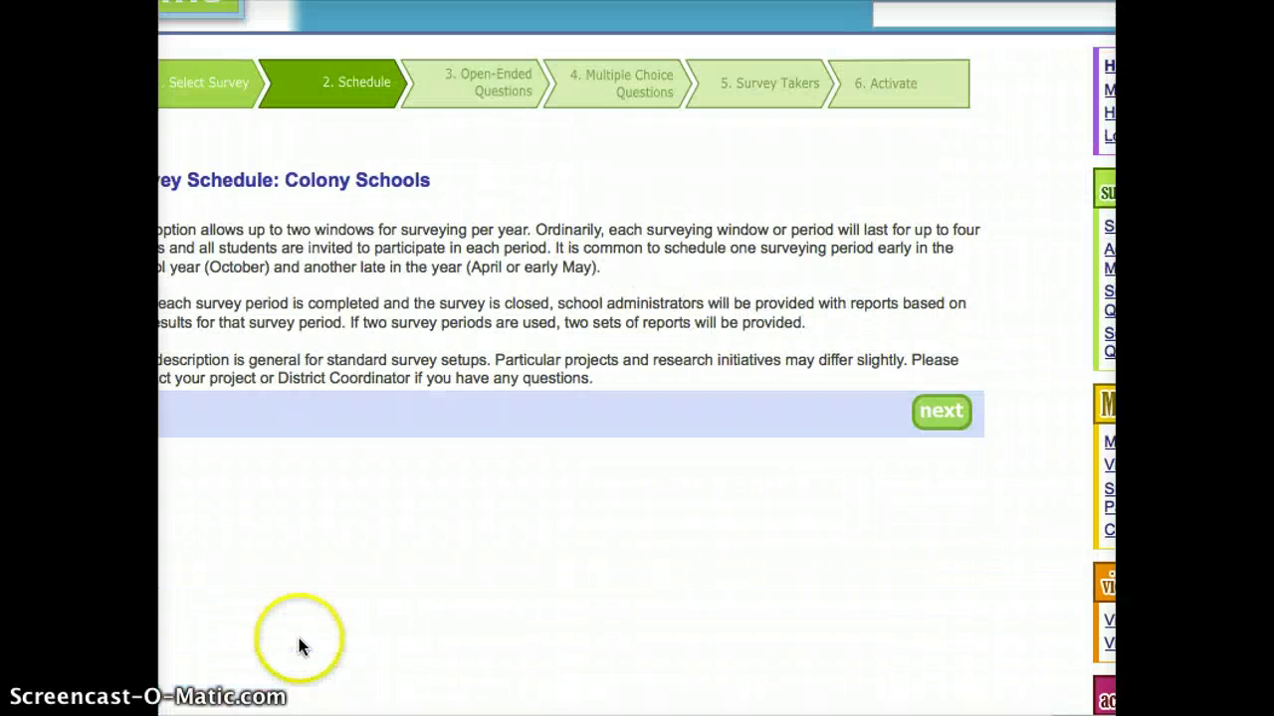
scroll(802, 705, left, 3)
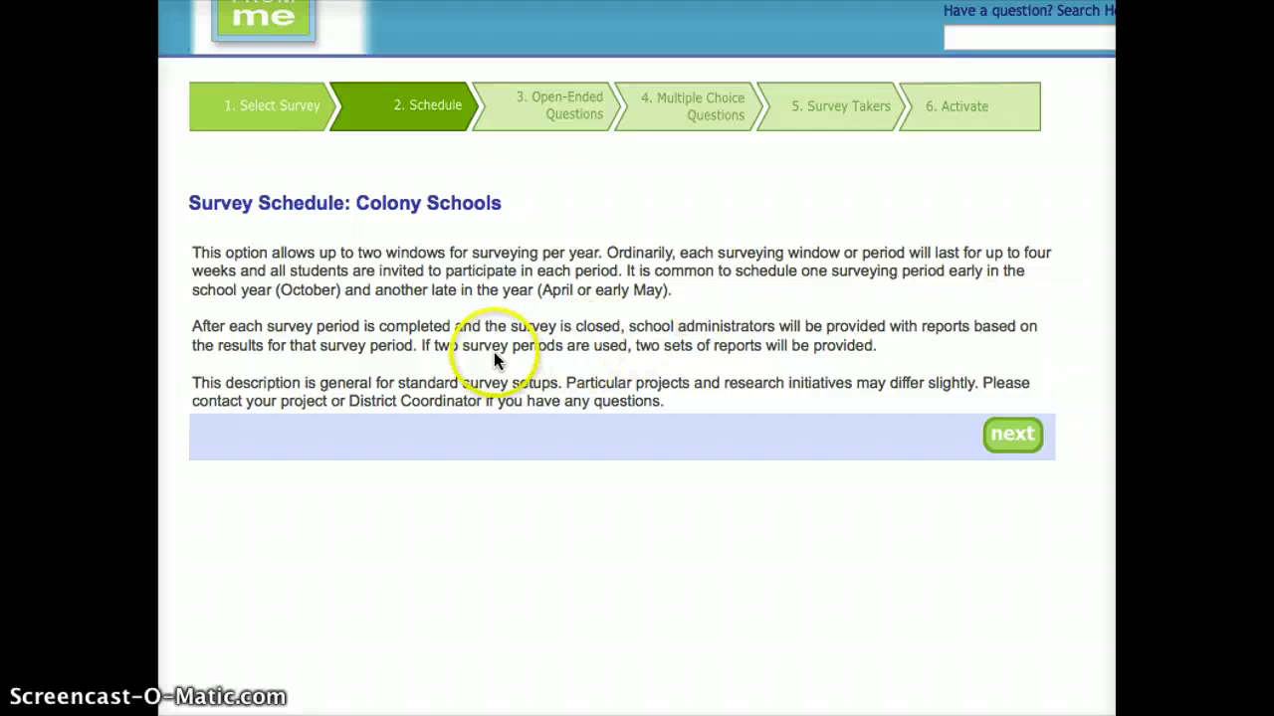
- Go to the Open-Ended Questions step, leaving Your Question 1 and 2 blank
click(1002, 450)
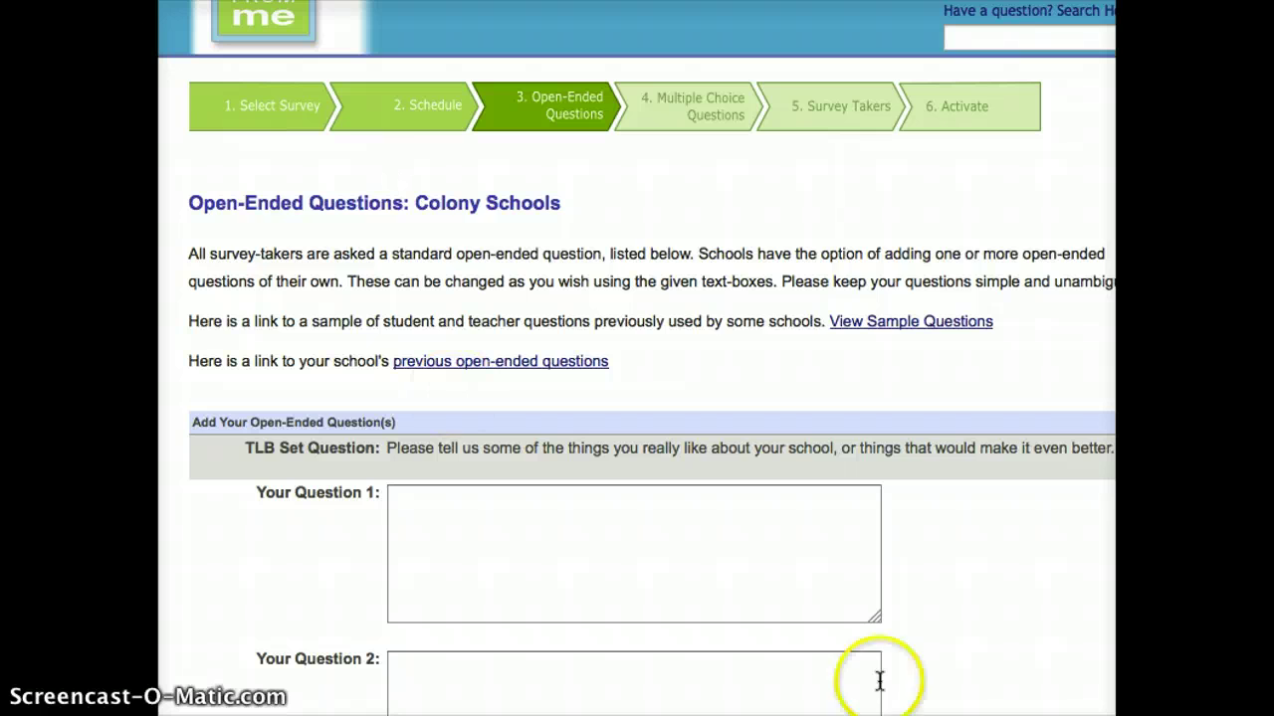
scroll(916, 637, down, 3)
scroll(933, 627, down, 2)
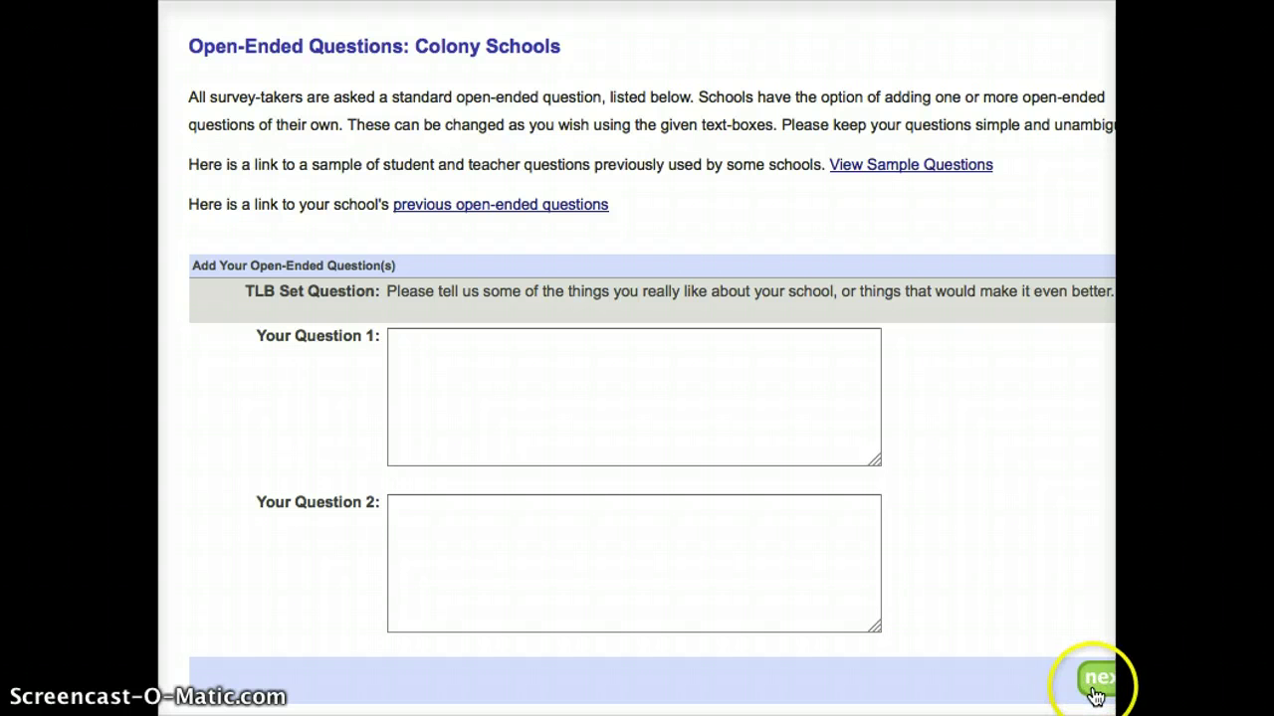
- Advance to step 4, Multiple Choice Questions, and bring up the blank Question #1 form
click(1094, 694)
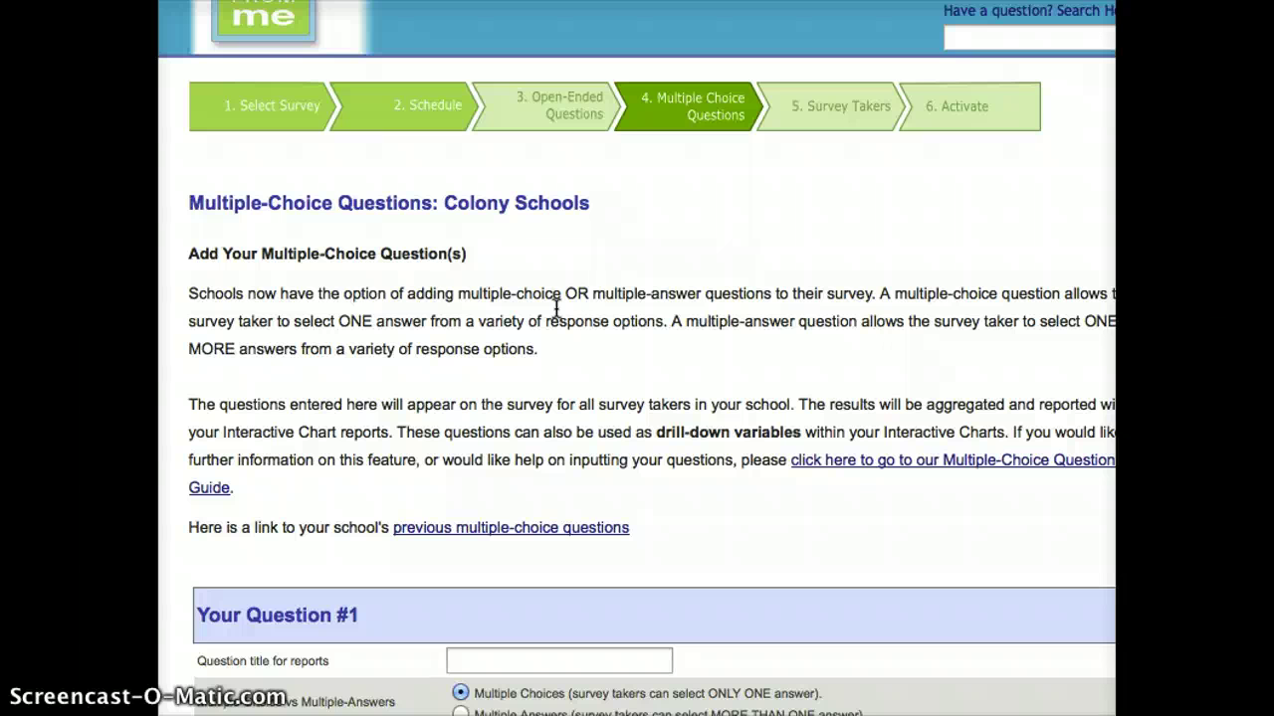
scroll(562, 323, down, 5)
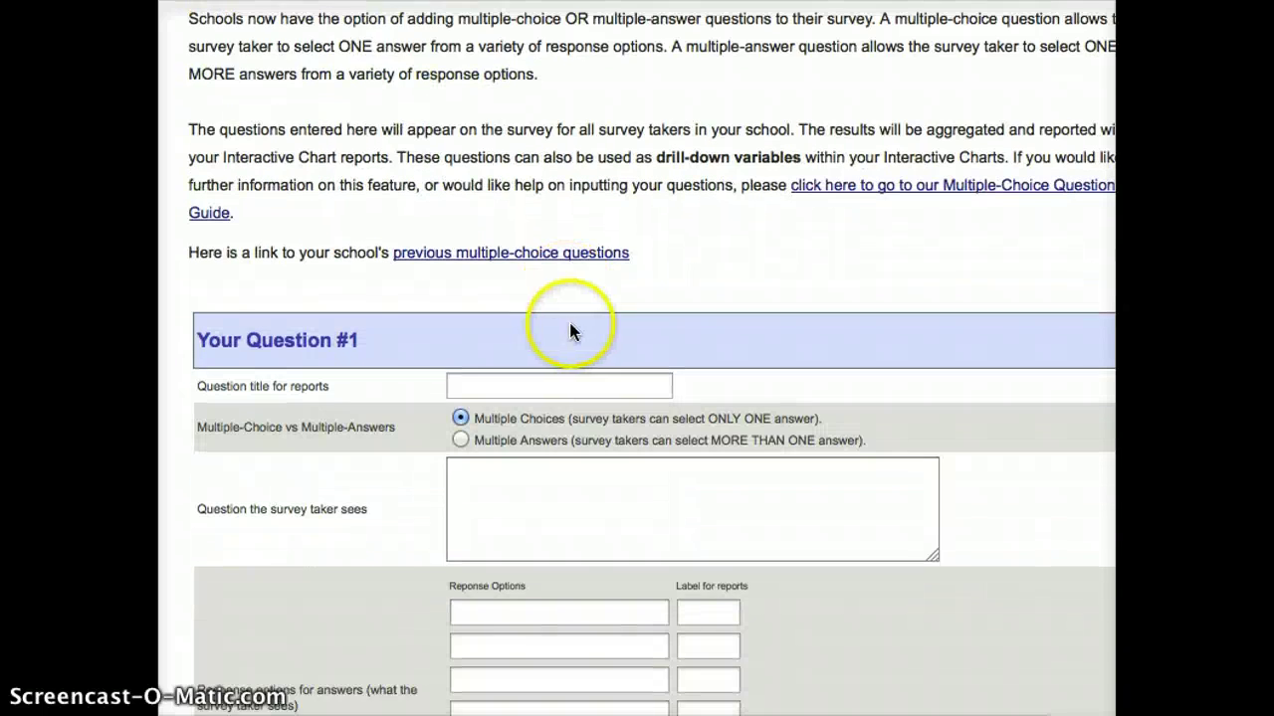
scroll(569, 322, down, 2)
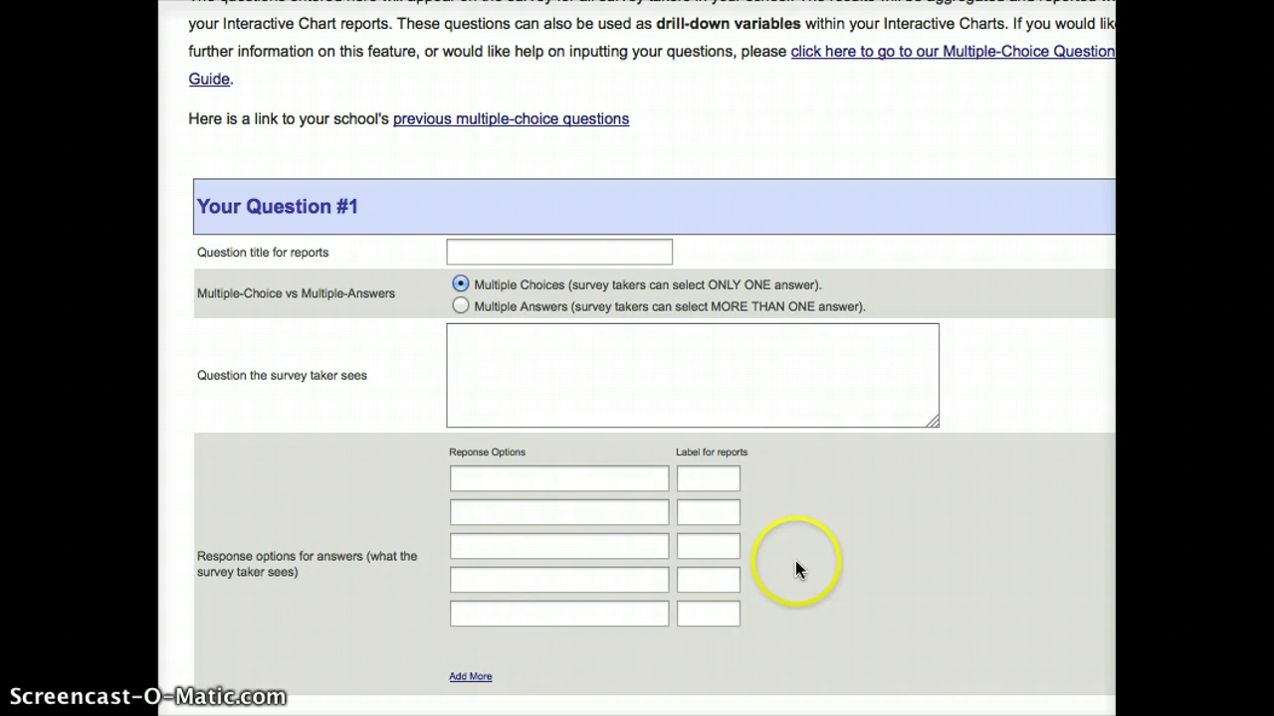
scroll(823, 521, down, 3)
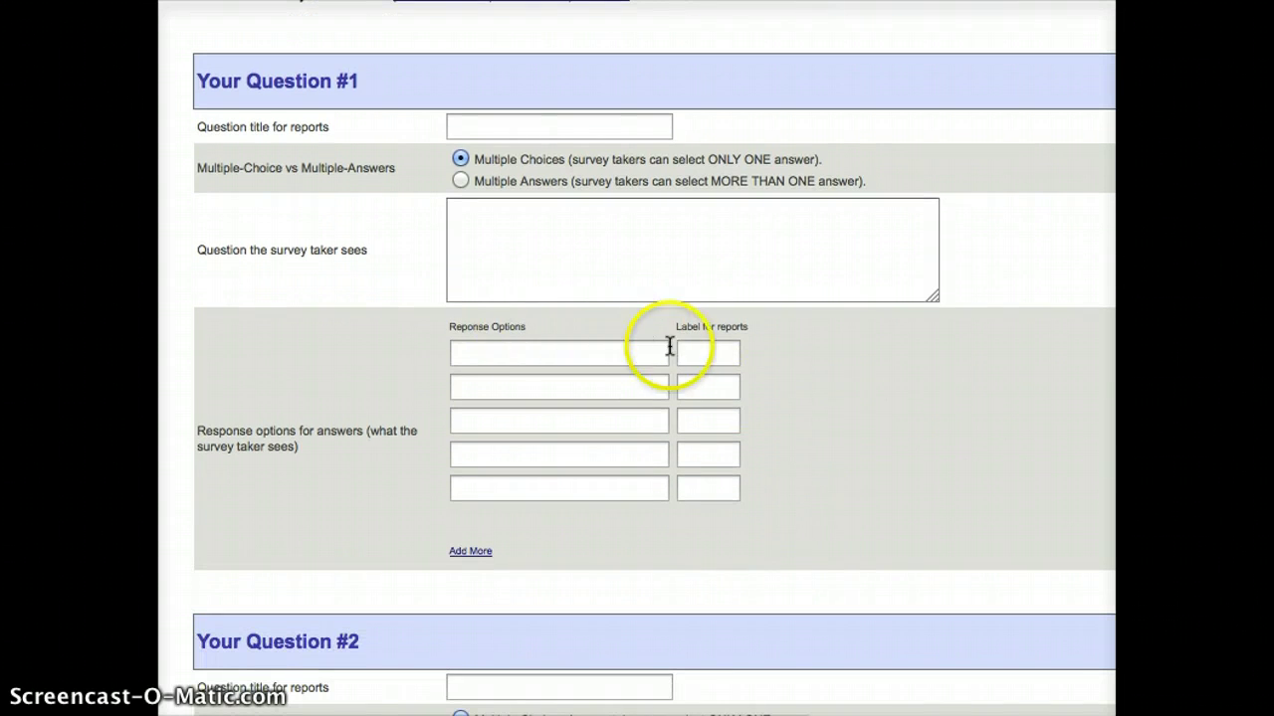
- Enter the response 'Underwater basketweaving' with report label 'UWBW' in Question #1
click(460, 355)
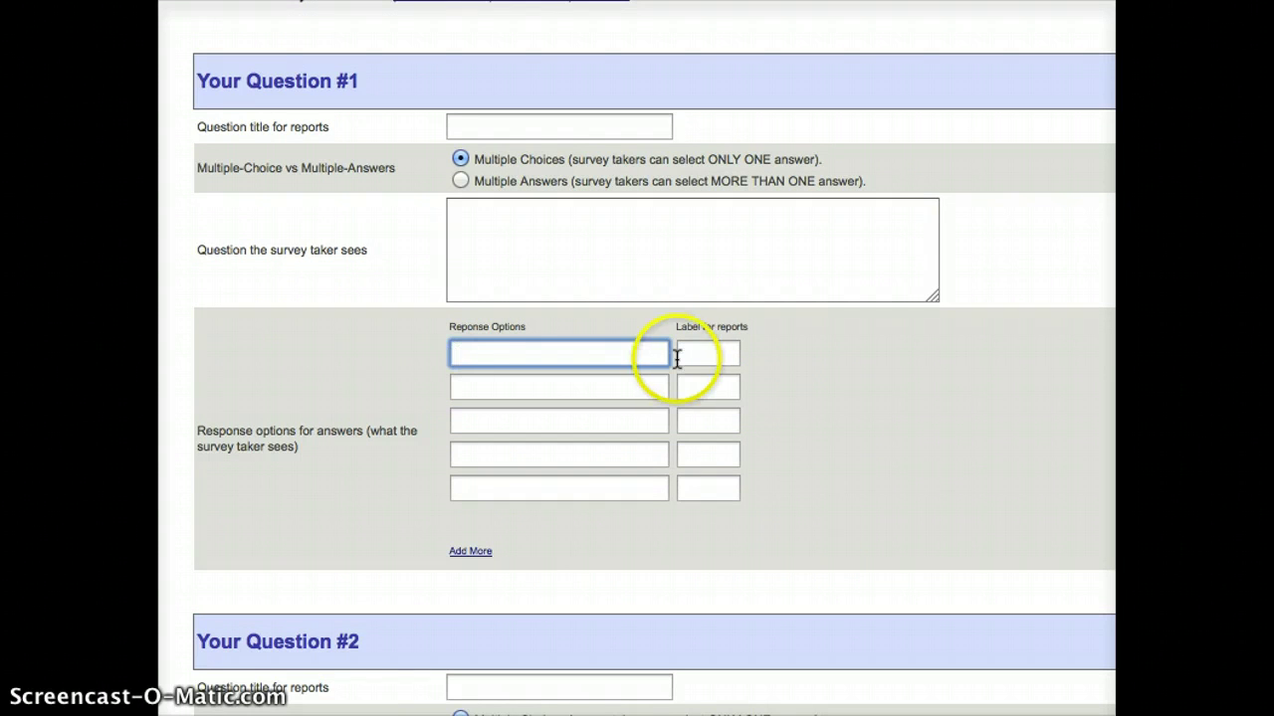
text(Un)
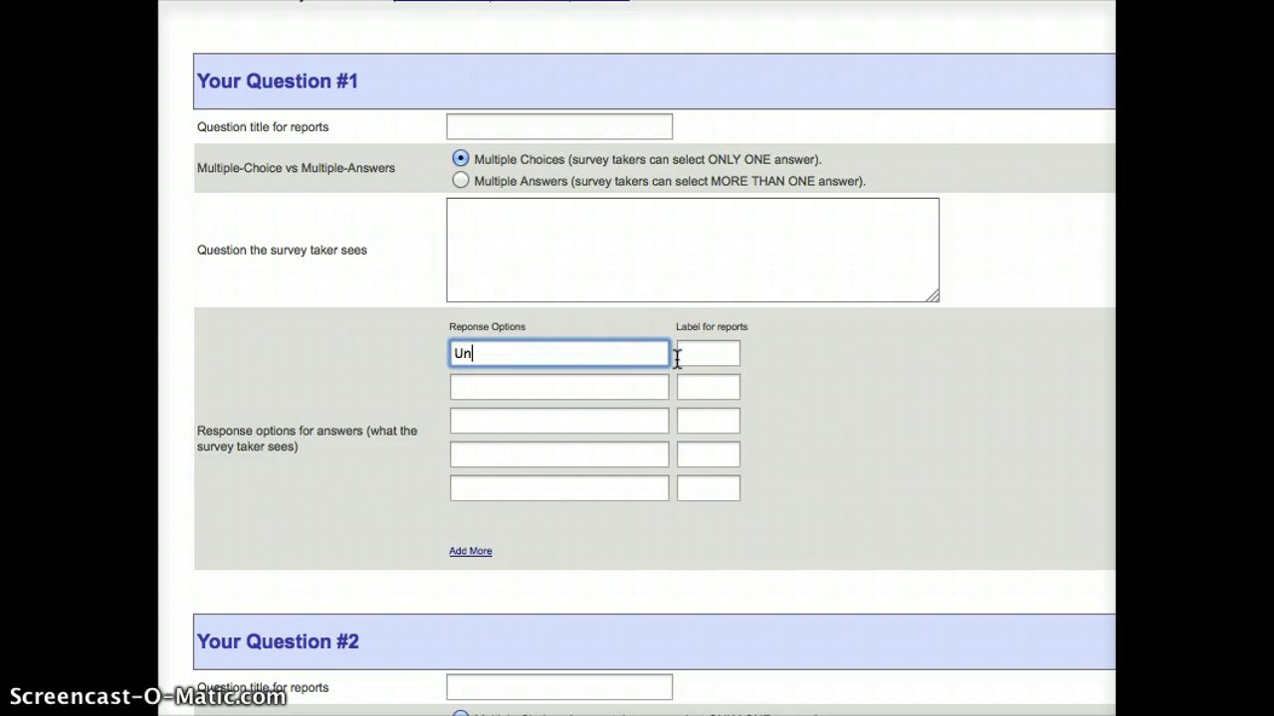
text(derwater basketweaving)
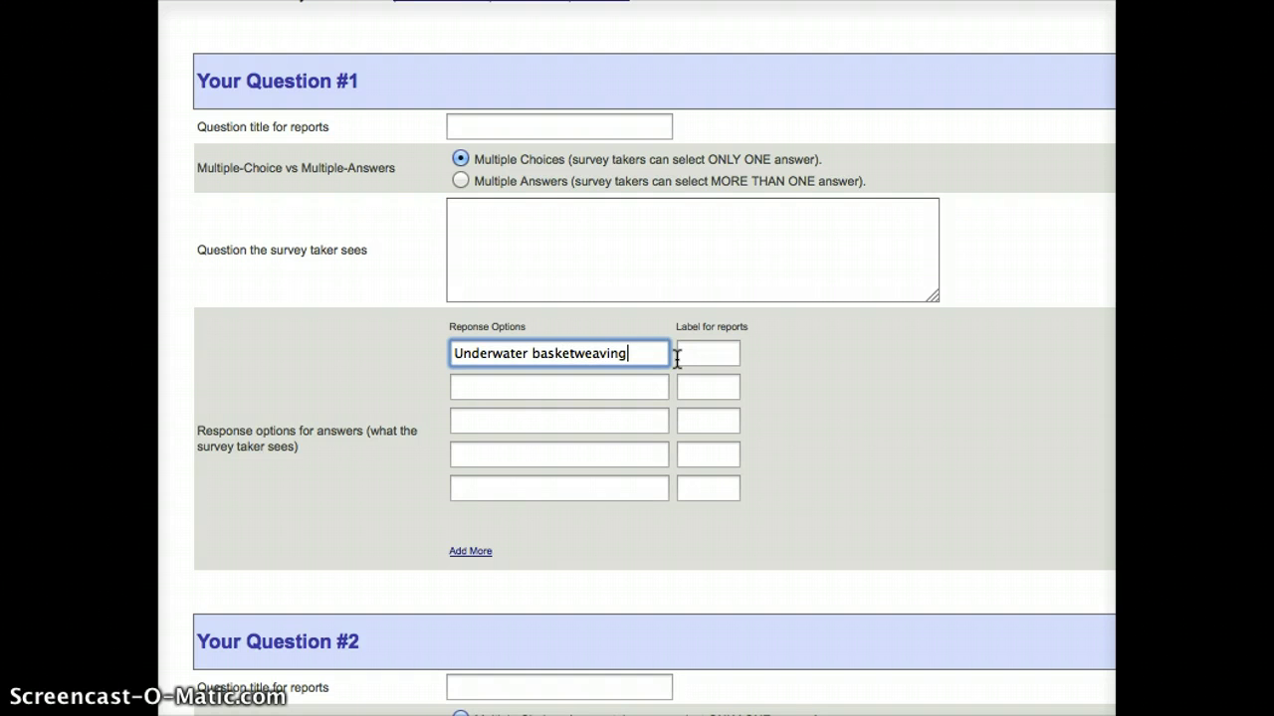
click(728, 351)
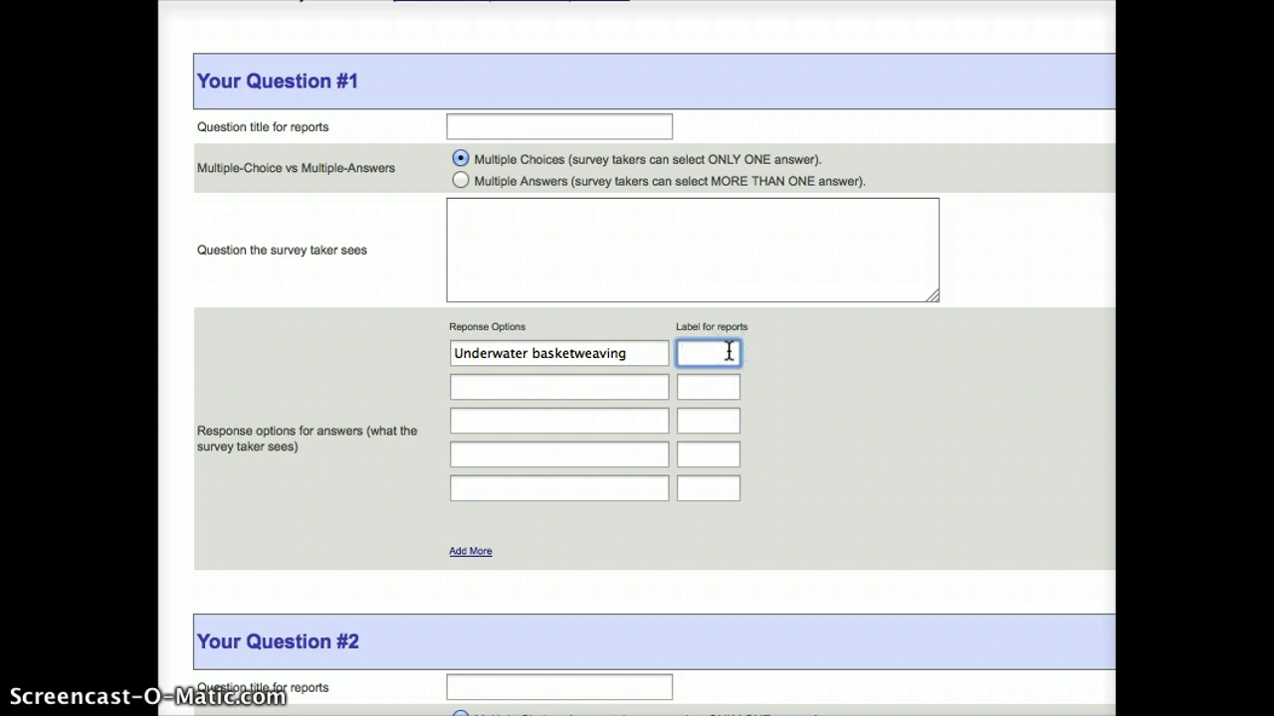
text(UWBW)
click(723, 353)
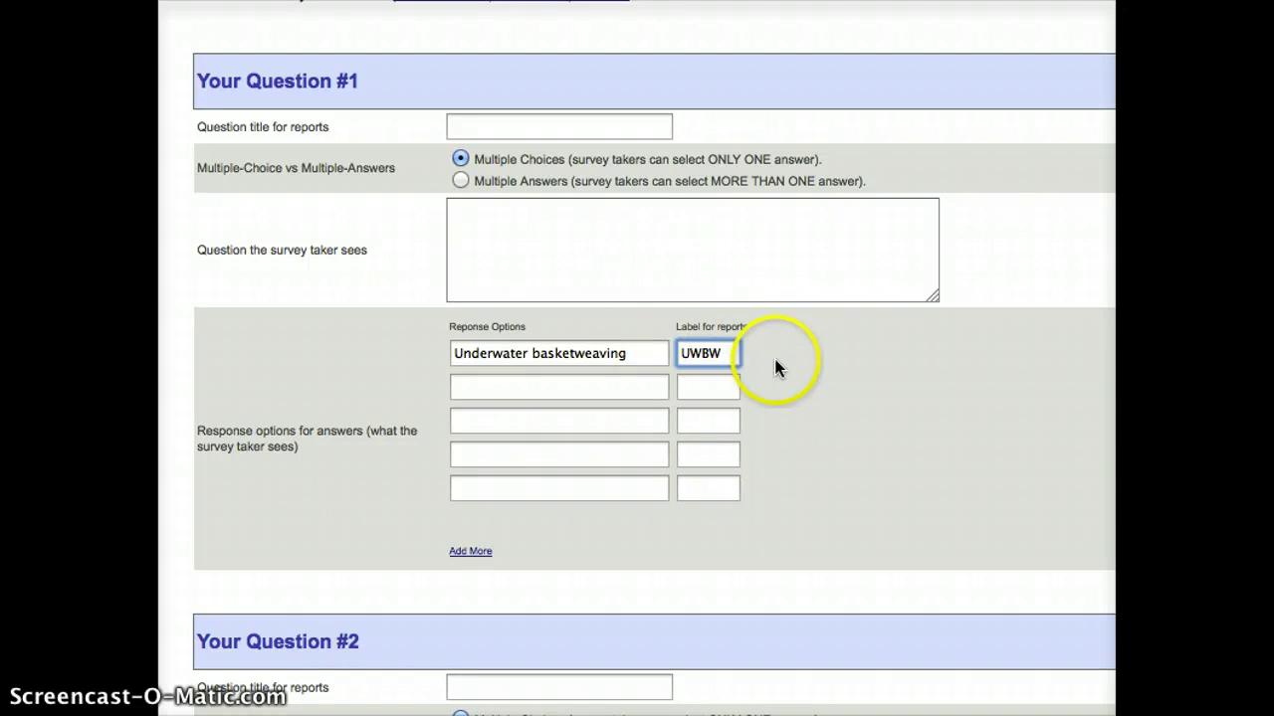
scroll(828, 357, down, 10)
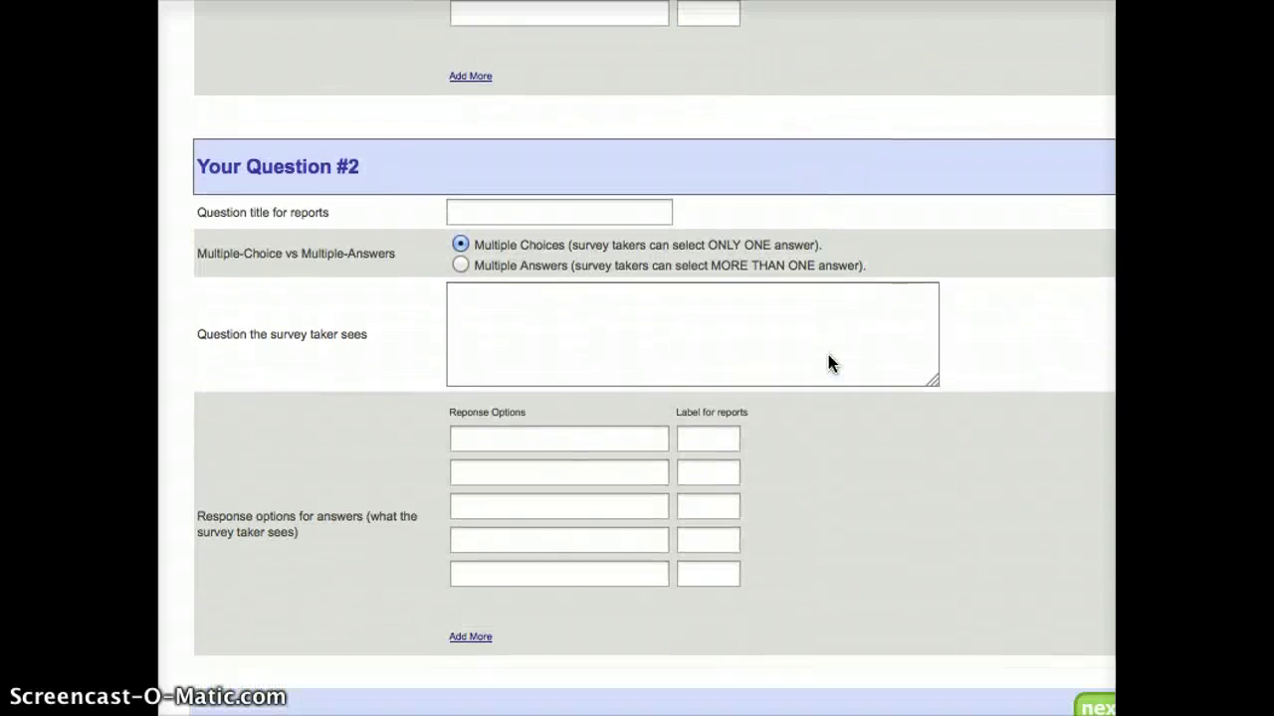
scroll(827, 356, down, 3)
click(828, 354)
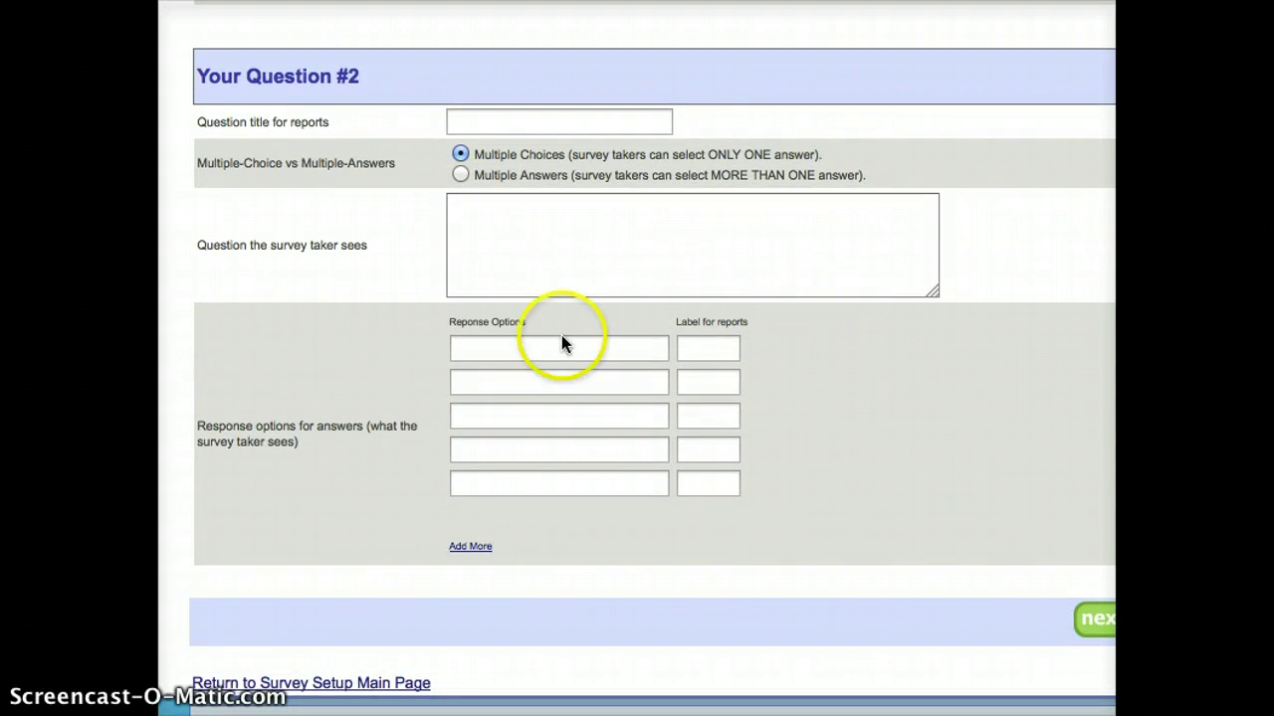
- Delete the UWBW label and the Underwater basketweaving response, leaving Question #1 blank
scroll(248, 435, up, 2)
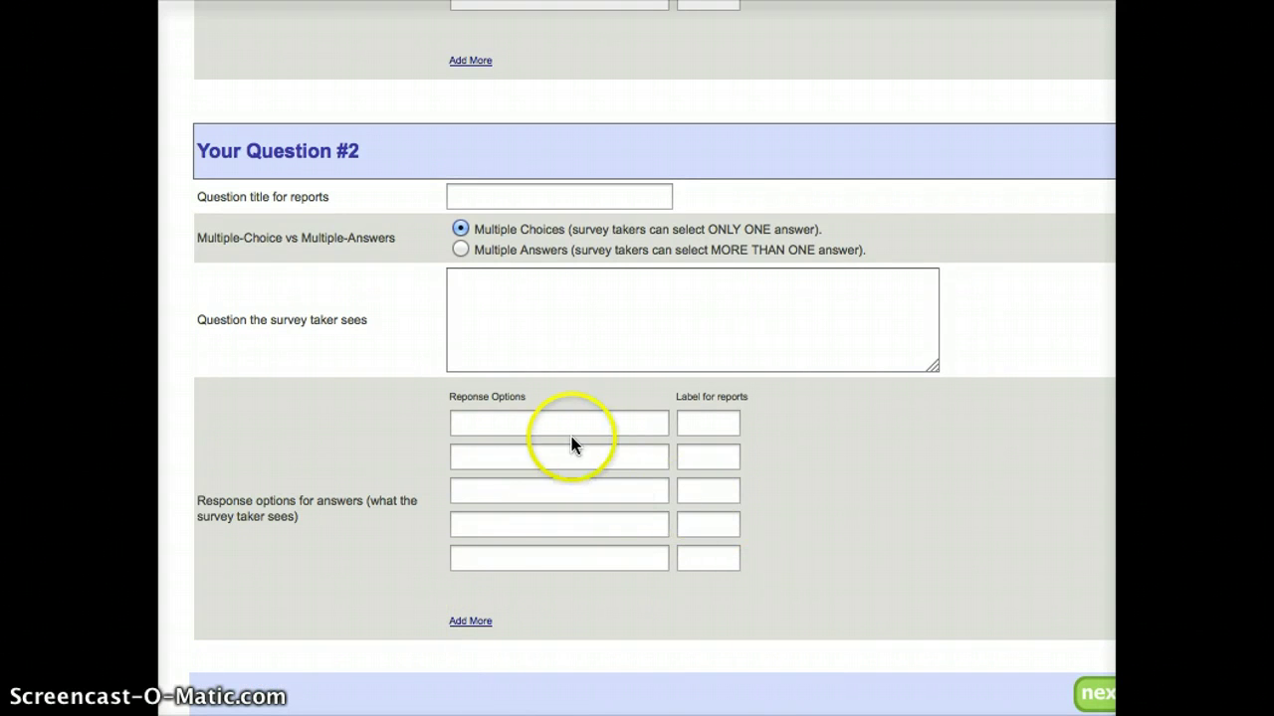
scroll(611, 441, up, 10)
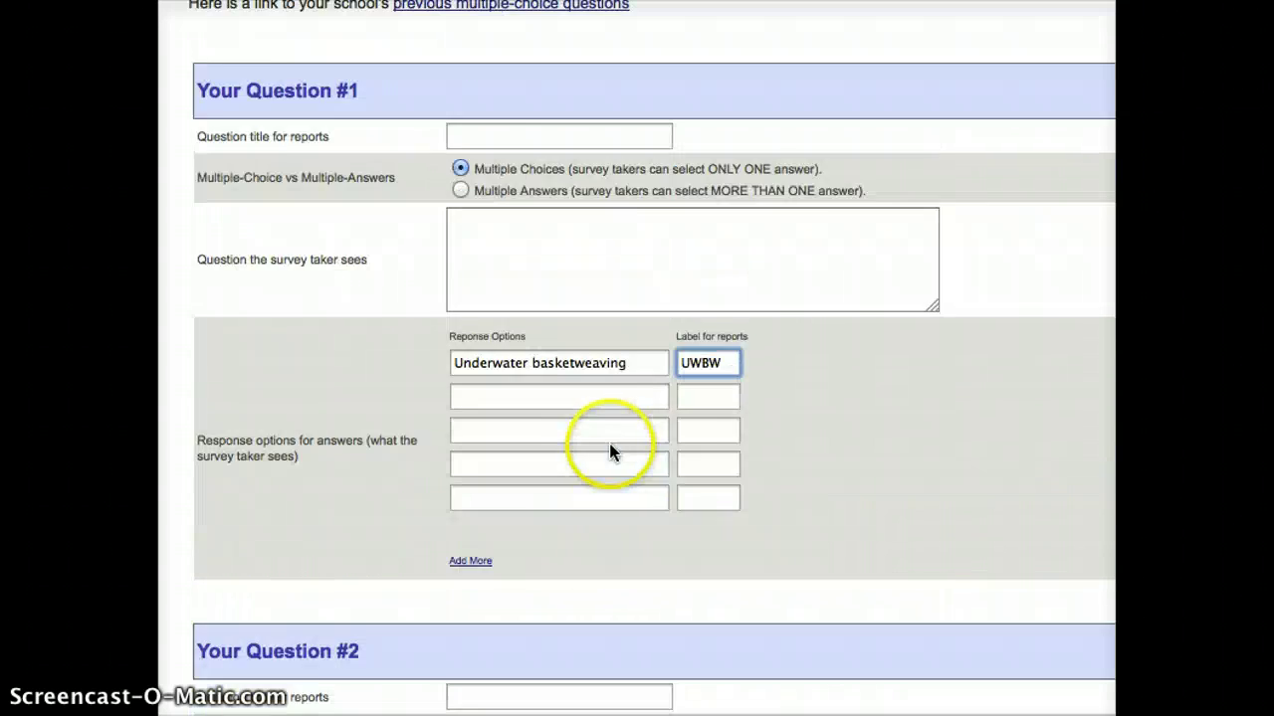
key(BackSpace)
key(BackSpace)
key(BackSpace)
key(BackSpace)
drag(625, 545, 327, 515)
key(BackSpace)
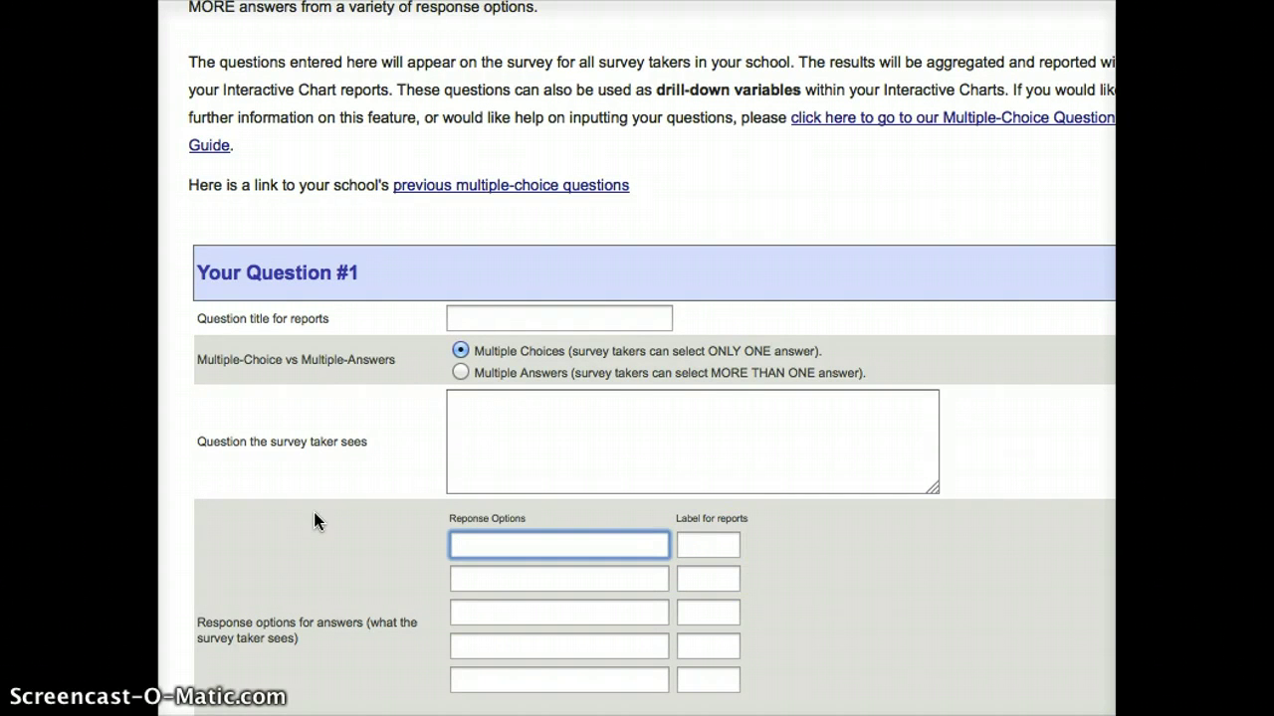
scroll(346, 578, down, 10)
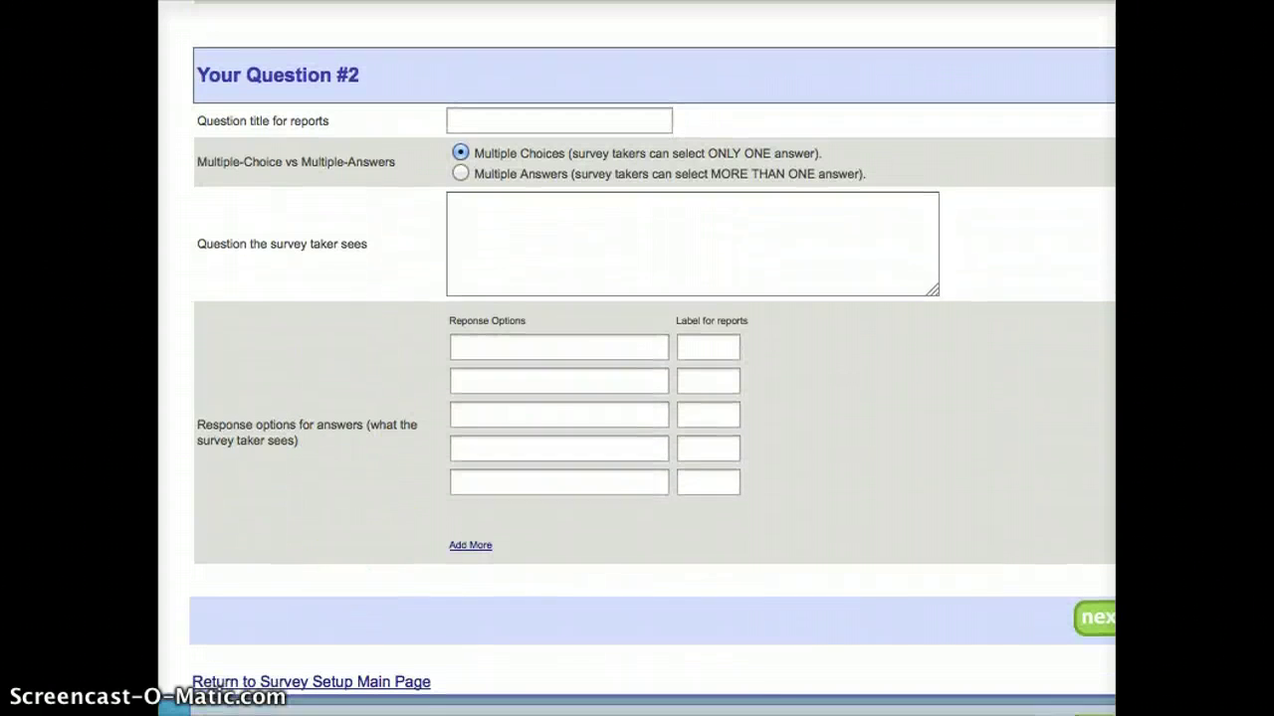
- On the Survey Takers step, invite Grades 3, 4, 5 and 6
click(1106, 619)
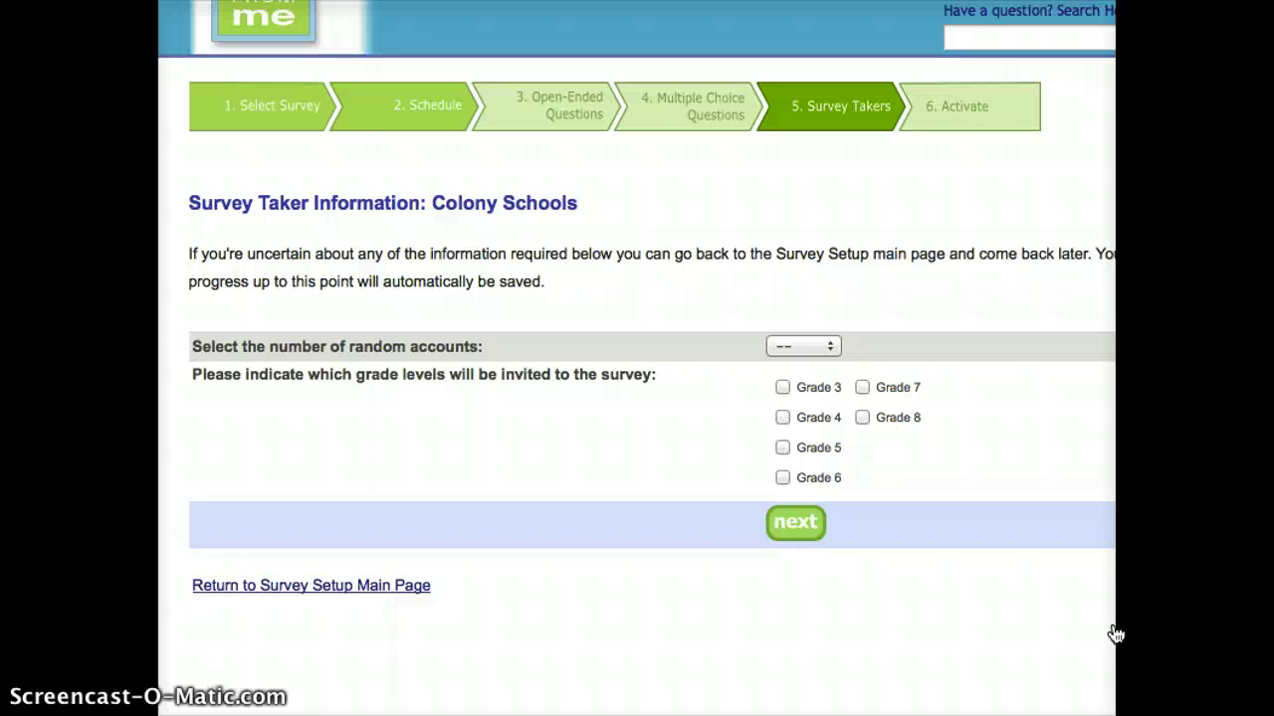
click(782, 387)
click(782, 418)
click(782, 448)
click(782, 478)
click(902, 512)
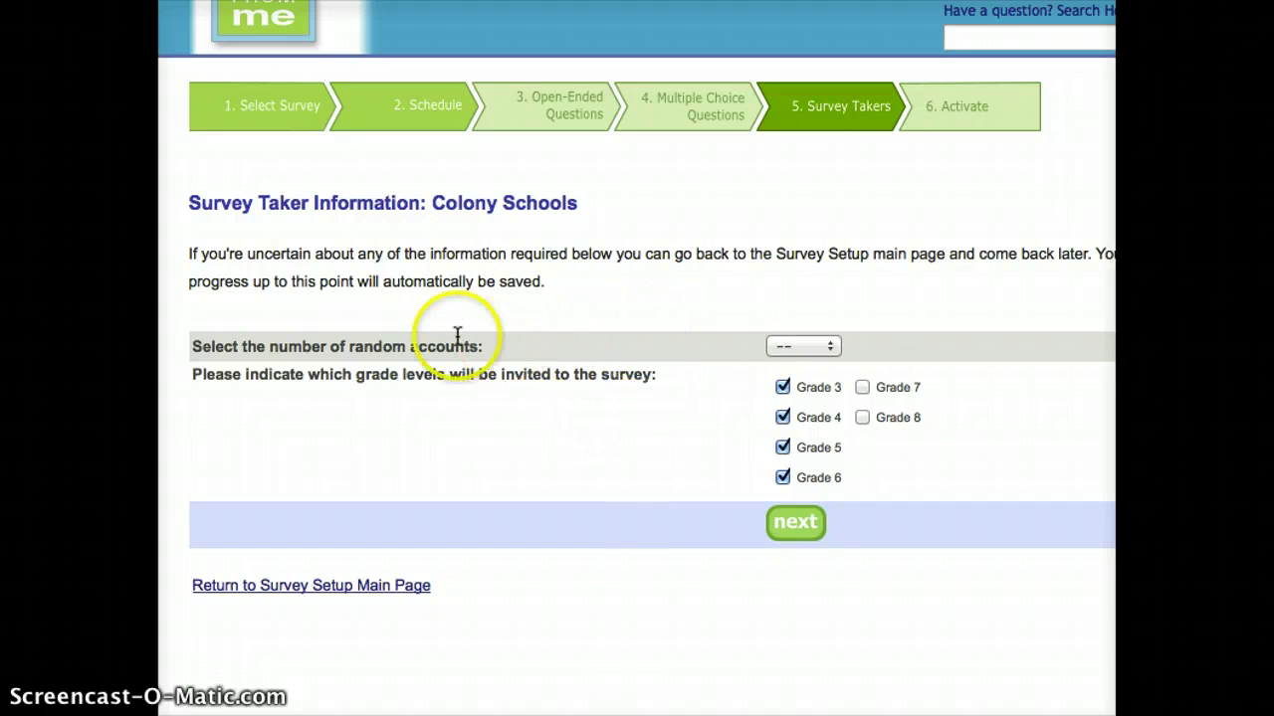
- Set the number of random accounts to 90
click(780, 350)
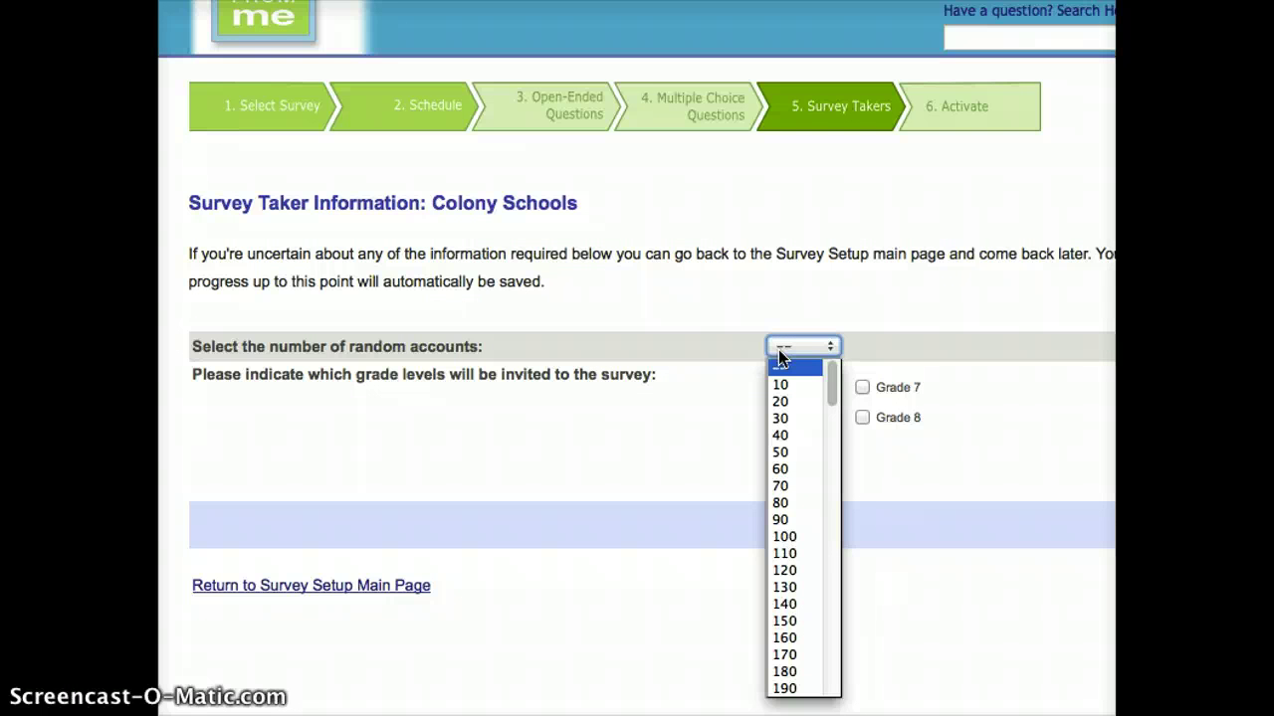
click(788, 627)
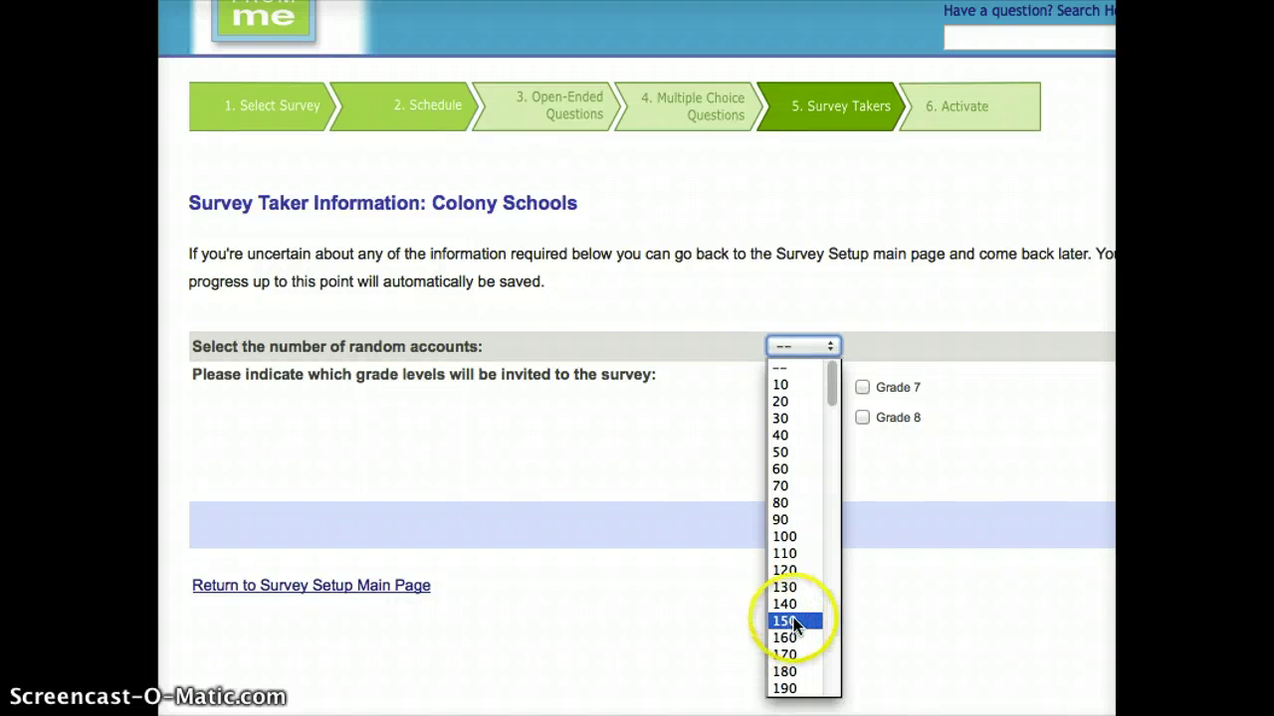
click(782, 521)
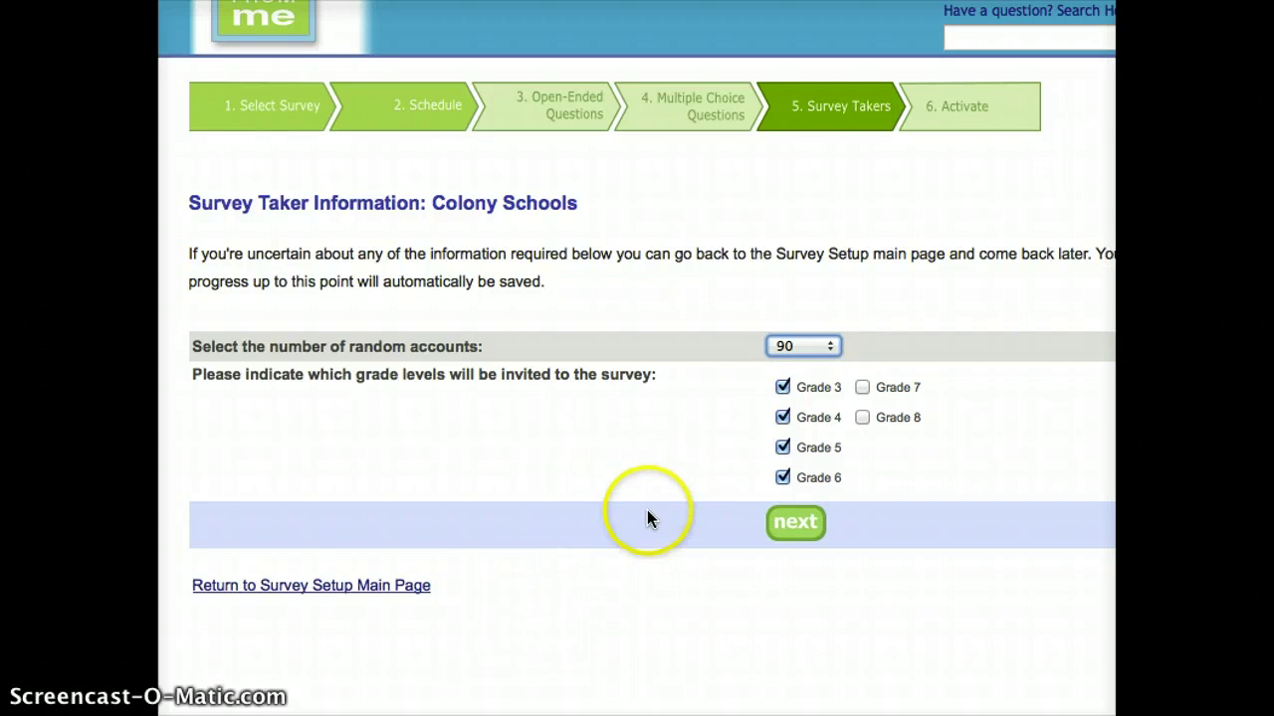
- Review the Activate step summary: 90 survey takers, Grades 3–6, no multiple-choice questions
click(786, 519)
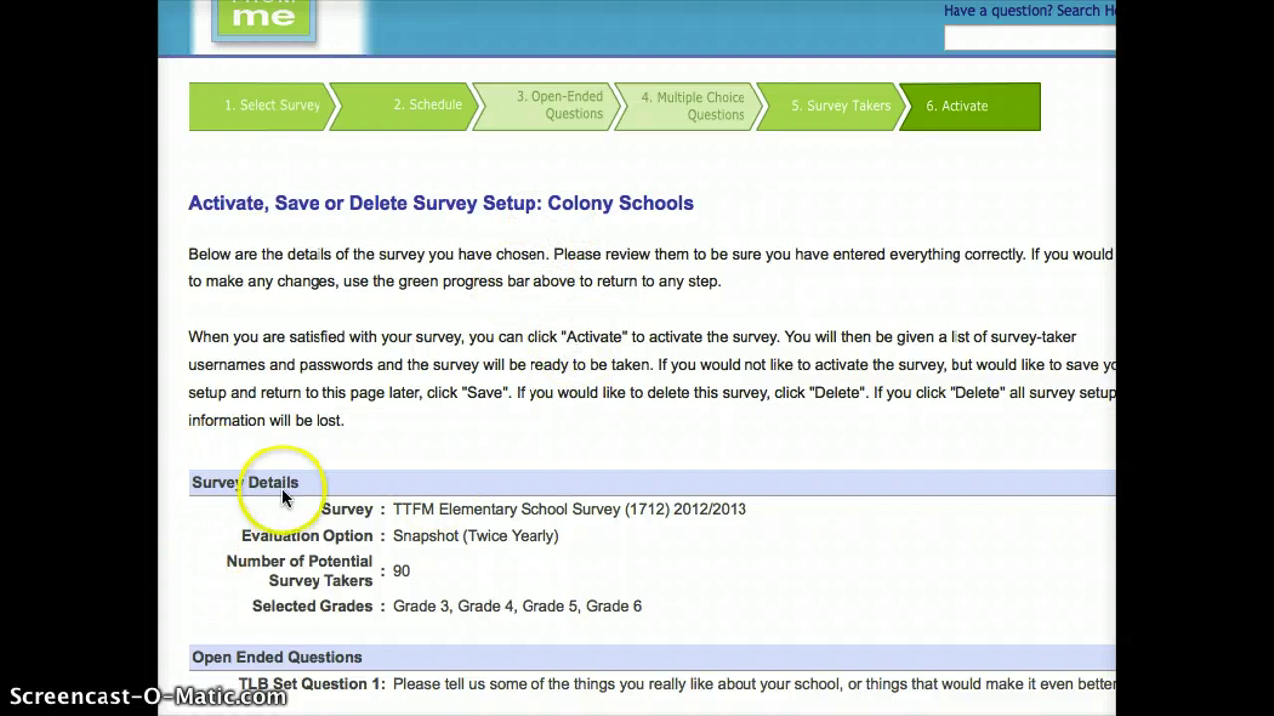
scroll(475, 429, down, 3)
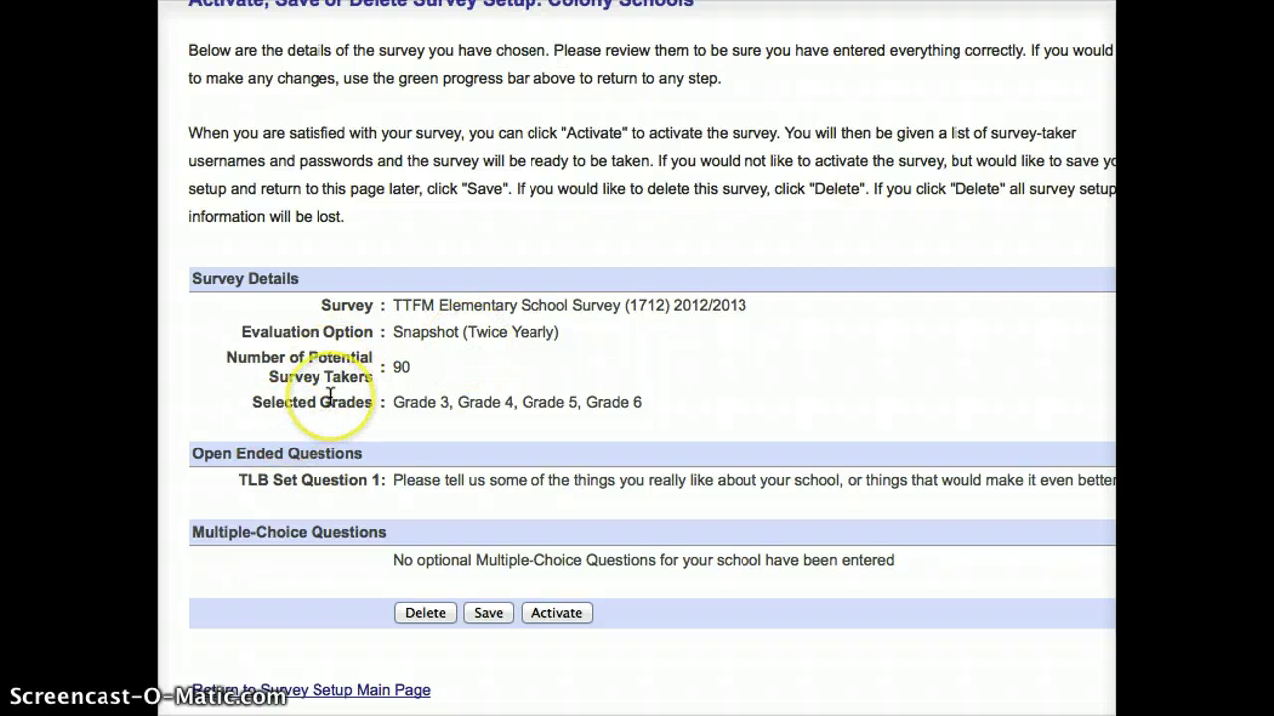
scroll(331, 396, down, 2)
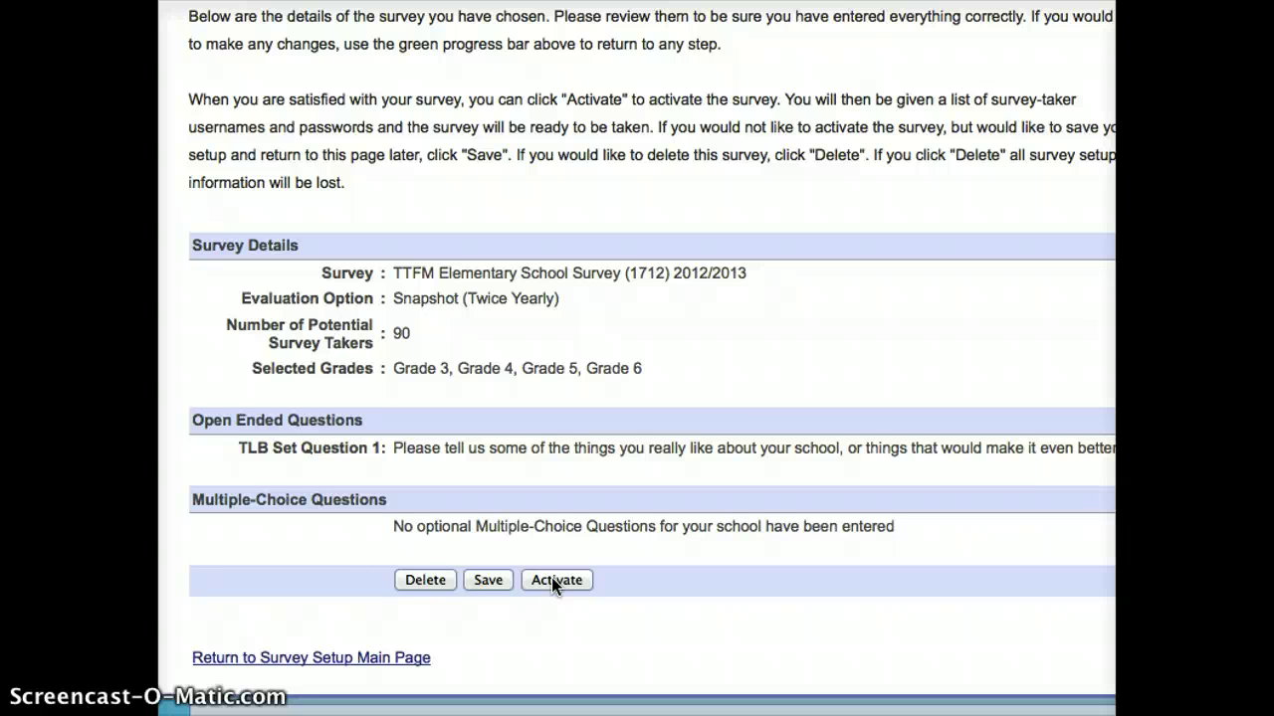
click(487, 587)
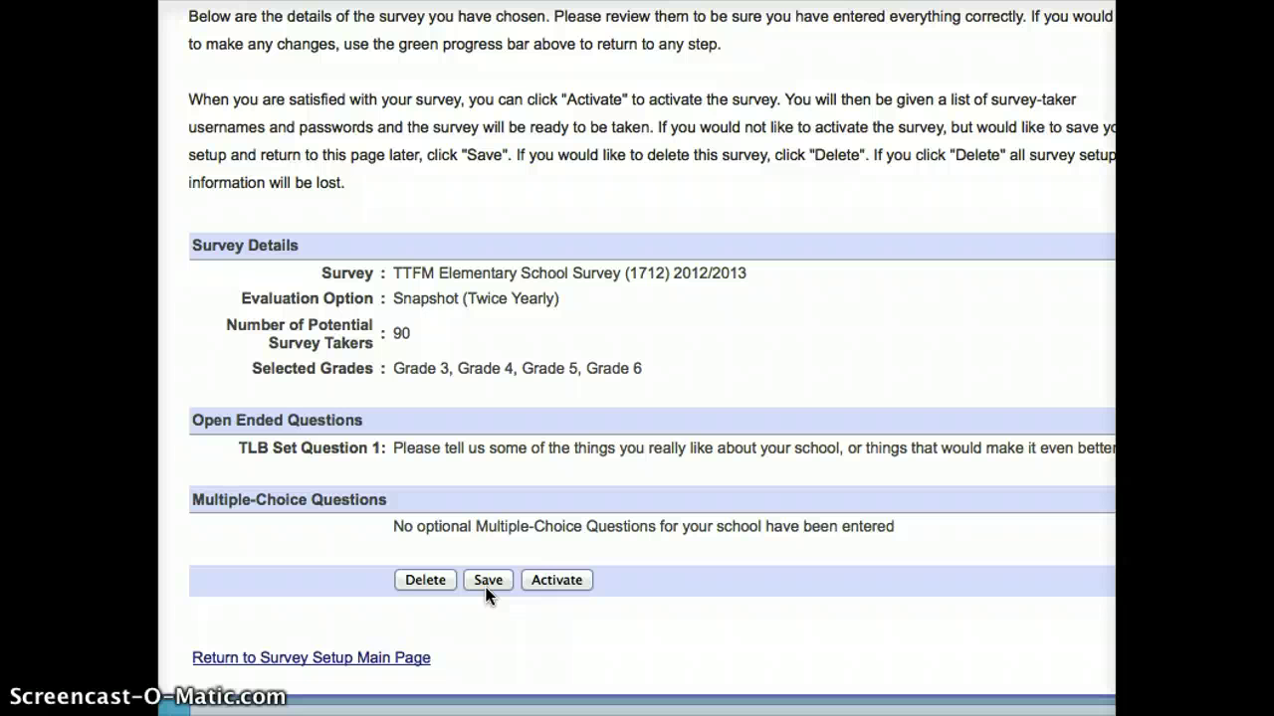
click(443, 587)
- Save the elementary survey setup without activating it
click(488, 583)
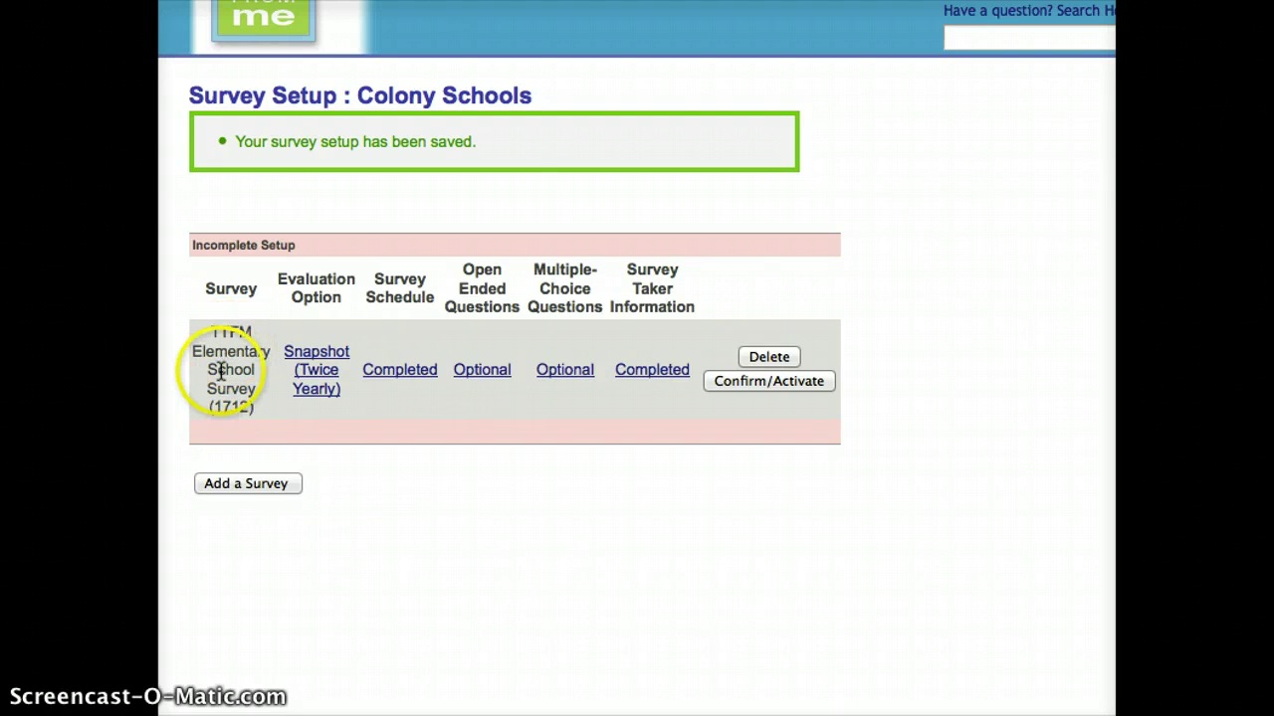
- Add the Alberta TTFM Project Survey (1714) with the Snapshot (Twice Yearly) option
click(238, 486)
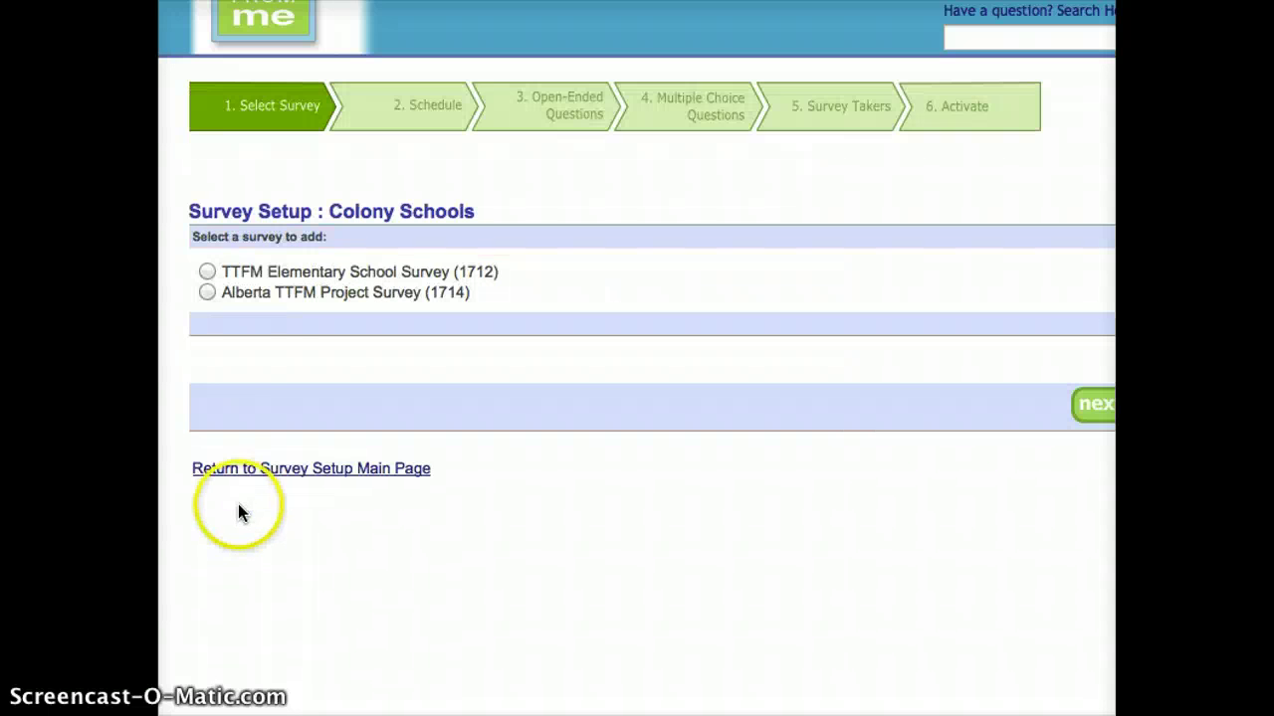
click(208, 292)
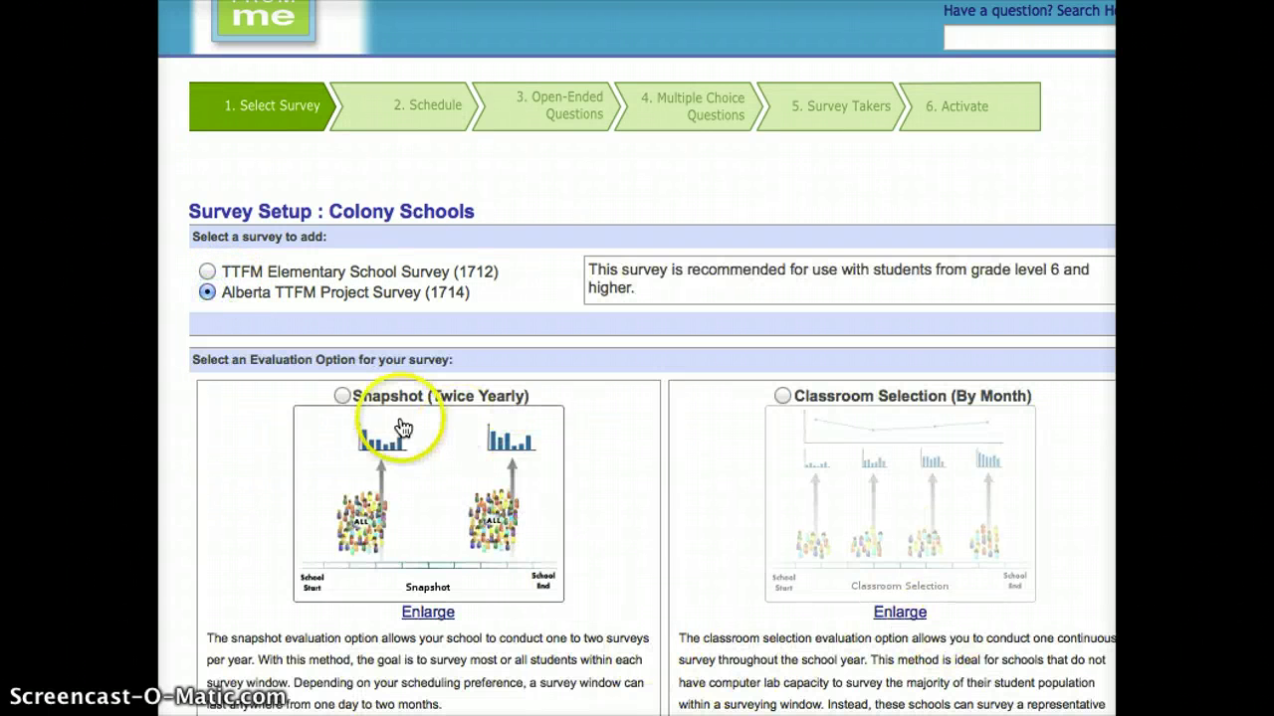
click(342, 396)
scroll(408, 498, down, 1)
scroll(416, 518, down, 5)
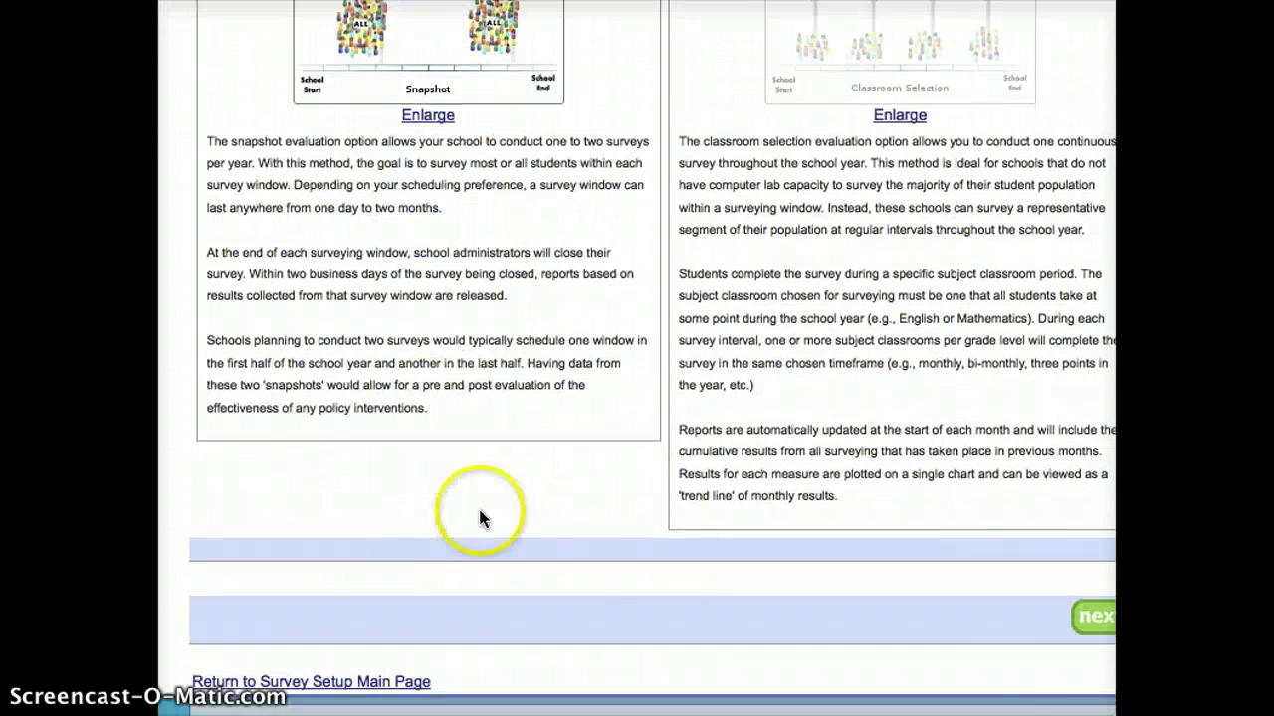
click(1105, 621)
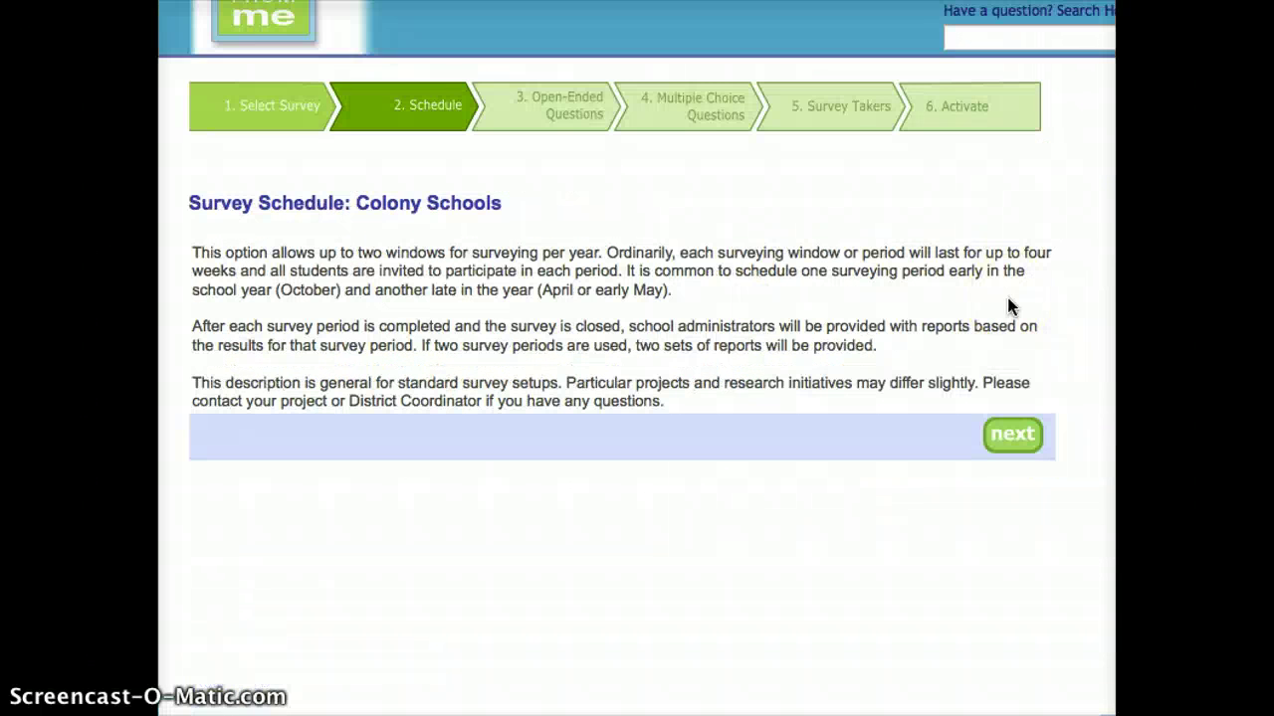
- On the Survey Takers step, invite Grades 7, 8, 9, 10, 11 and 12
click(821, 118)
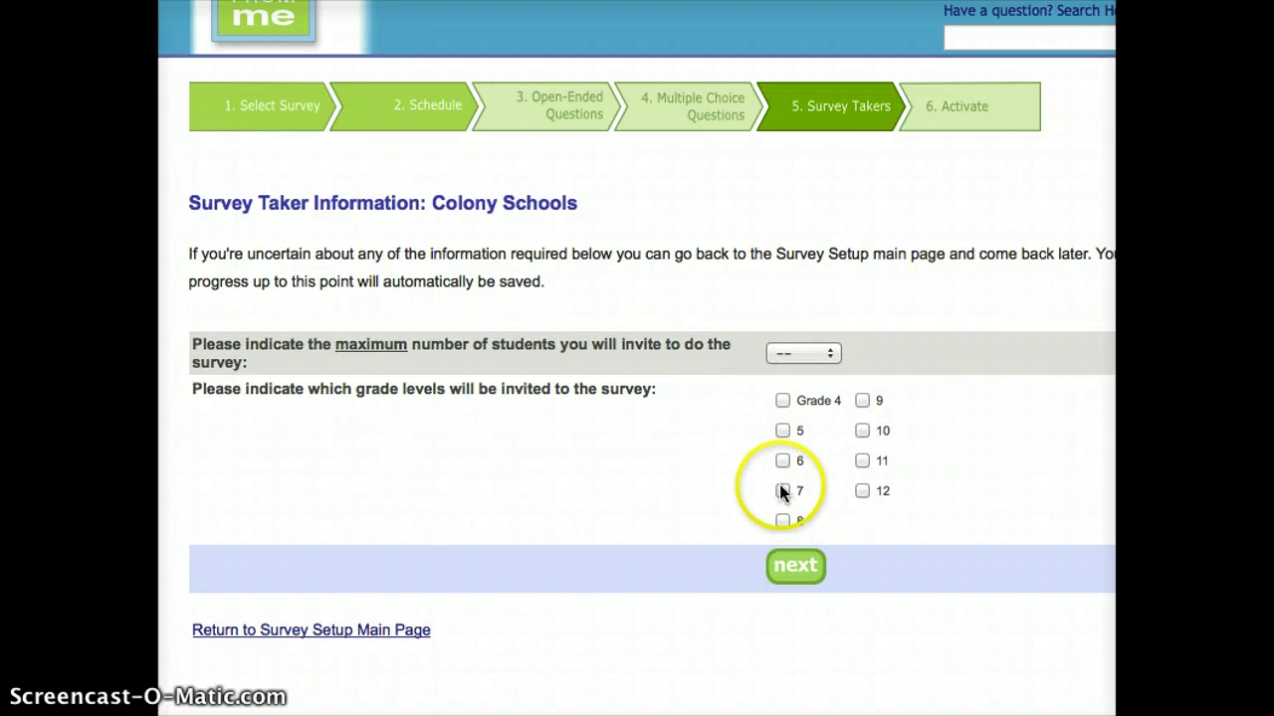
click(781, 490)
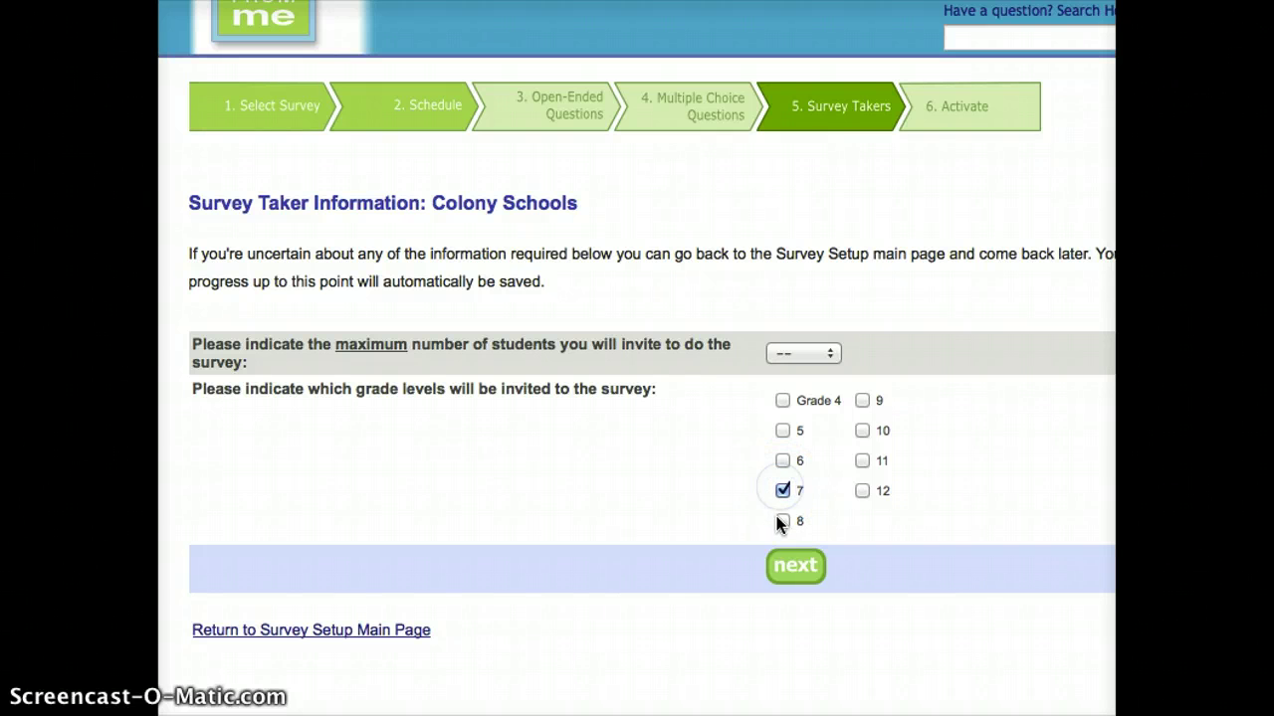
click(783, 521)
click(861, 400)
click(861, 431)
click(861, 490)
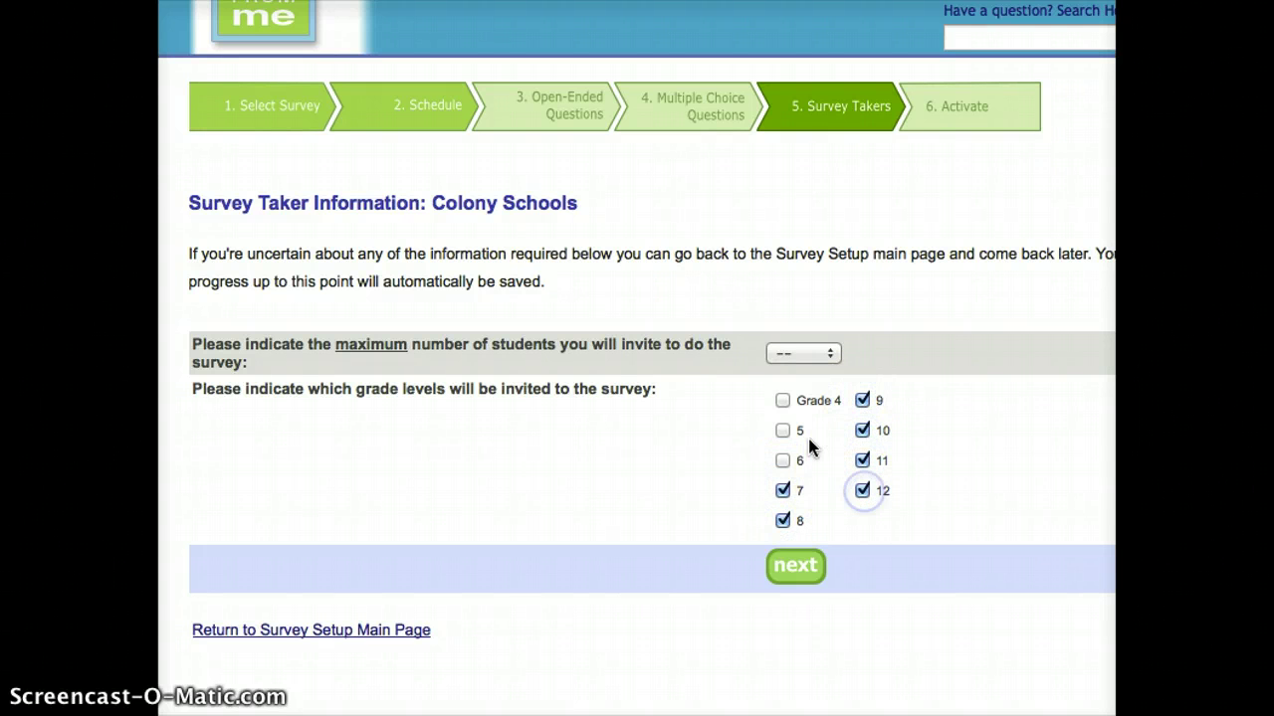